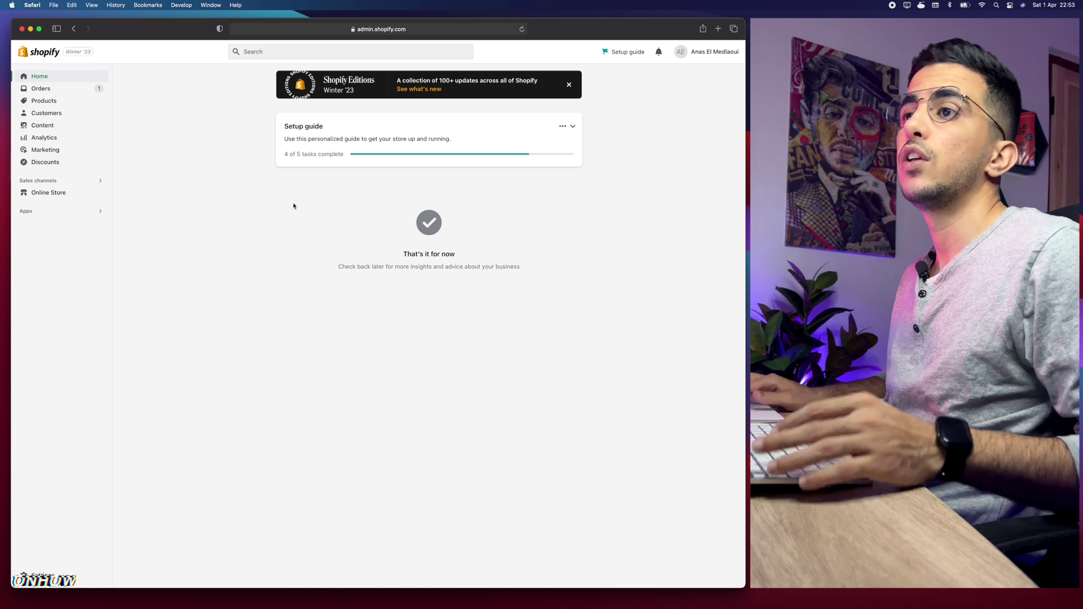
Step: Switch to the Zendrop - Global Dropshipping app from the store's installed apps
{"action": "left_click", "coordinate": [43, 213]}
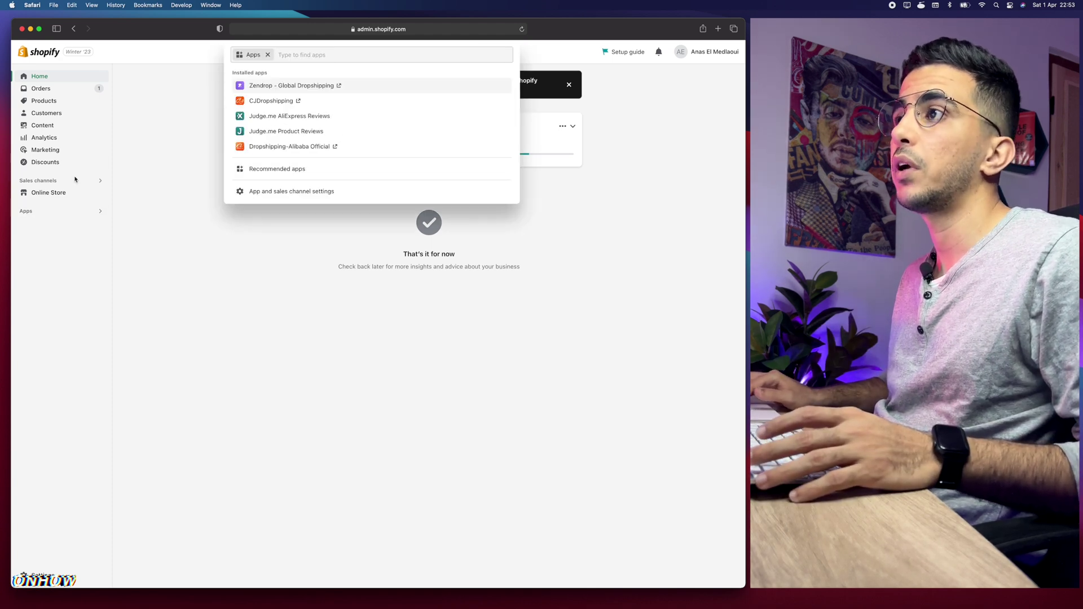
{"action": "left_click", "coordinate": [308, 87]}
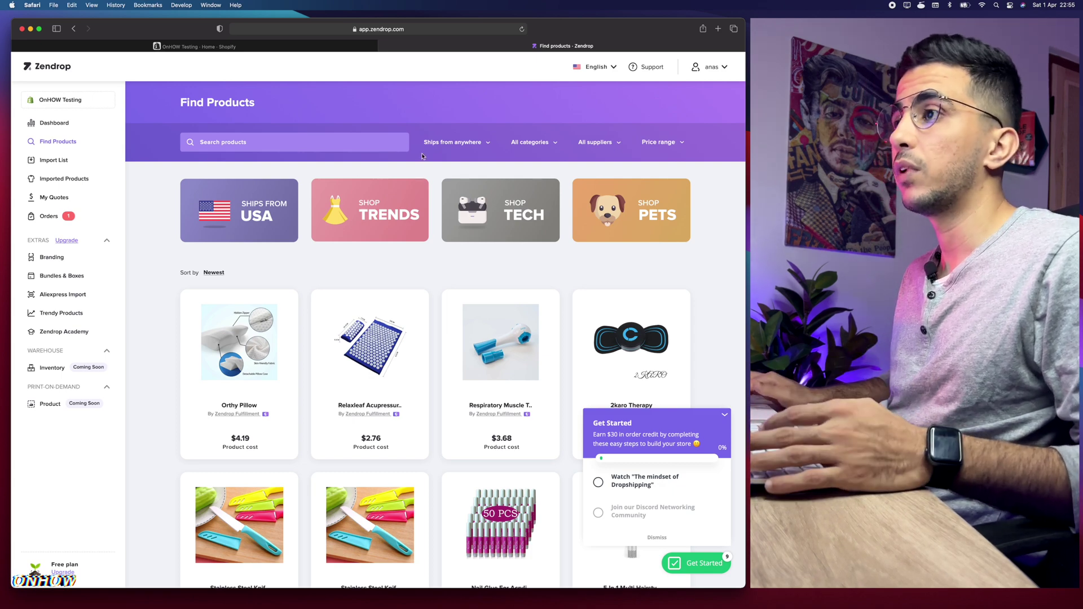
Step: Browse the product catalogue and open the Men's Streetwear Skull Hoodies product
{"action": "scroll", "coordinate": [388, 286], "scroll_direction": "down", "scroll_amount": 6}
{"action": "scroll", "coordinate": [388, 285], "scroll_direction": "down", "scroll_amount": 3}
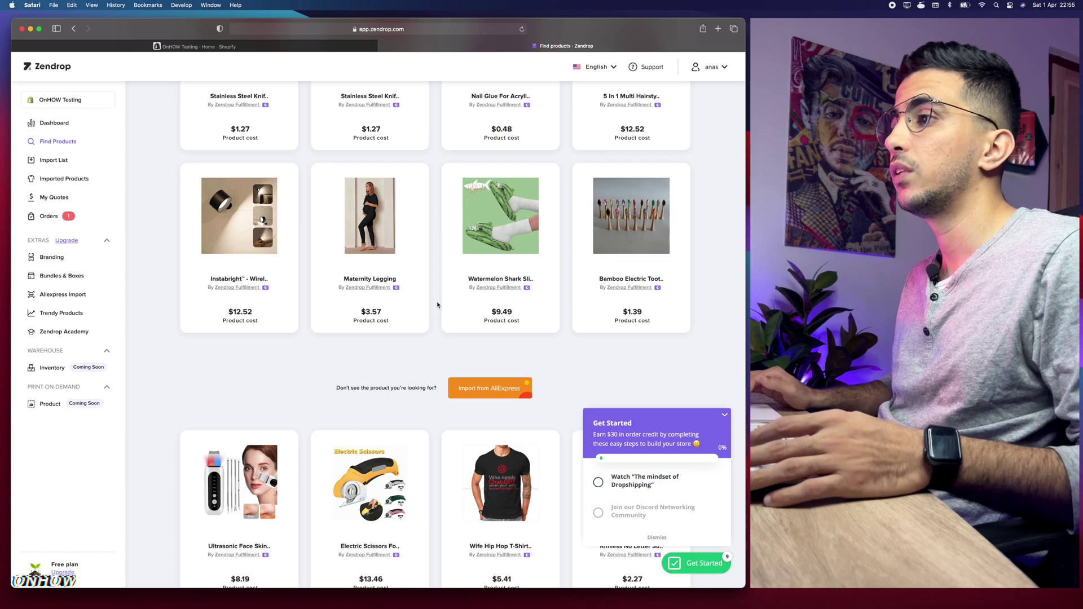
{"action": "scroll", "coordinate": [437, 305], "scroll_direction": "down", "scroll_amount": 6}
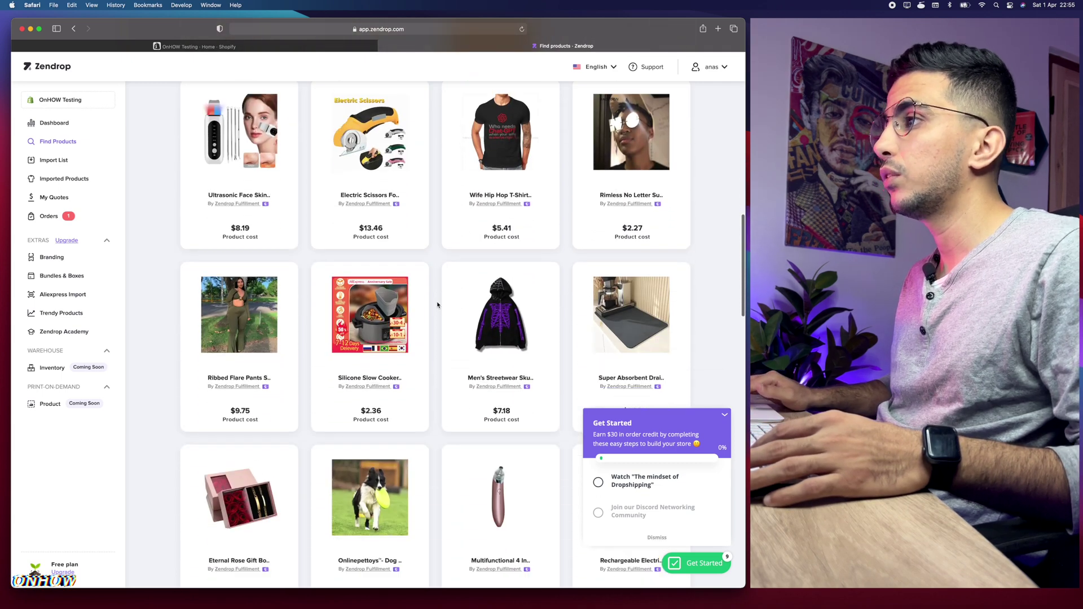
{"action": "scroll", "coordinate": [437, 305], "scroll_direction": "down", "scroll_amount": 2}
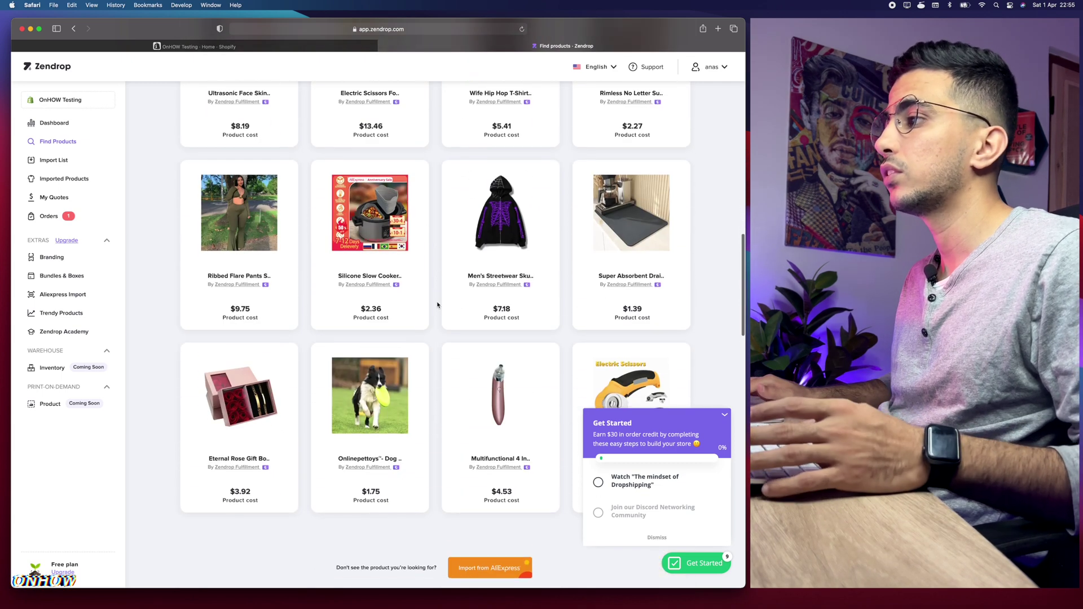
{"action": "left_click", "coordinate": [515, 257]}
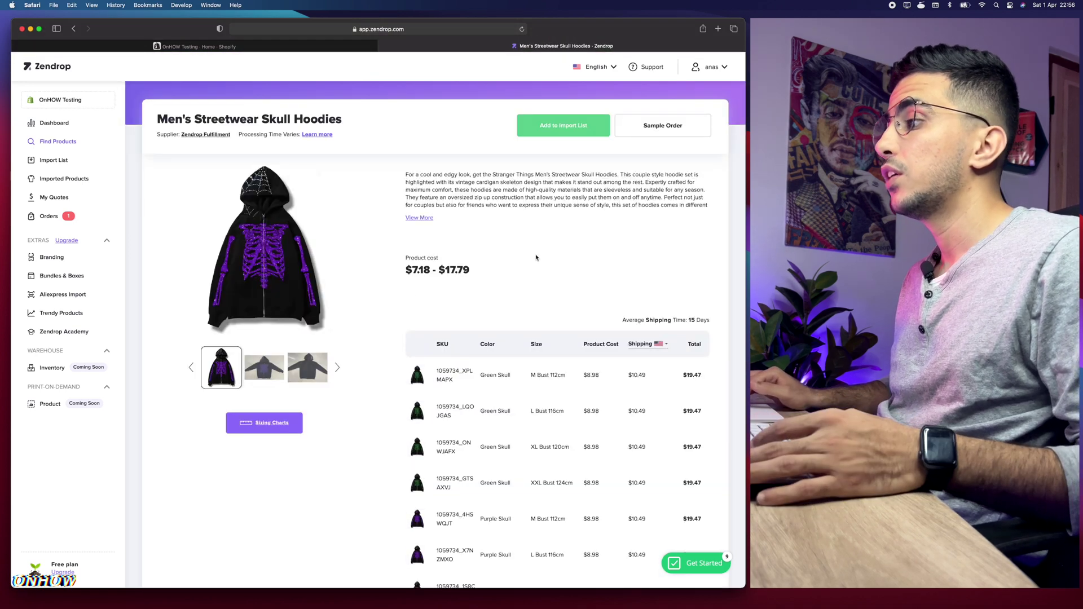
Step: Examine the hoodie's product cost range and its table of variants
{"action": "triple_click", "coordinate": [466, 268]}
{"action": "left_click", "coordinate": [543, 271]}
{"action": "scroll", "coordinate": [530, 514], "scroll_direction": "down", "scroll_amount": 3}
{"action": "scroll", "coordinate": [532, 310], "scroll_direction": "down", "scroll_amount": 3}
{"action": "scroll", "coordinate": [534, 283], "scroll_direction": "up", "scroll_amount": 3}
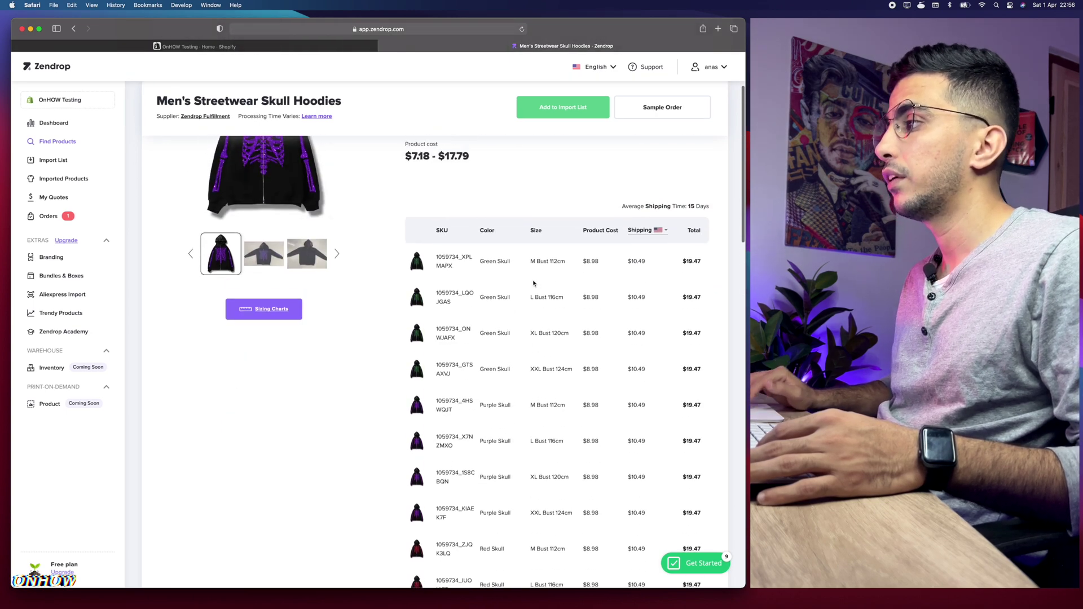
Step: Show the hoodie's shipping costs for Australia and check the price of the first variant
{"action": "scroll", "coordinate": [650, 249], "scroll_direction": "up", "scroll_amount": 5}
{"action": "scroll", "coordinate": [647, 271], "scroll_direction": "right", "scroll_amount": 5}
{"action": "left_click", "coordinate": [508, 271]}
{"action": "scroll", "coordinate": [492, 365], "scroll_direction": "down", "scroll_amount": 2}
{"action": "scroll", "coordinate": [492, 365], "scroll_direction": "up", "scroll_amount": 2}
{"action": "left_click", "coordinate": [480, 417]}
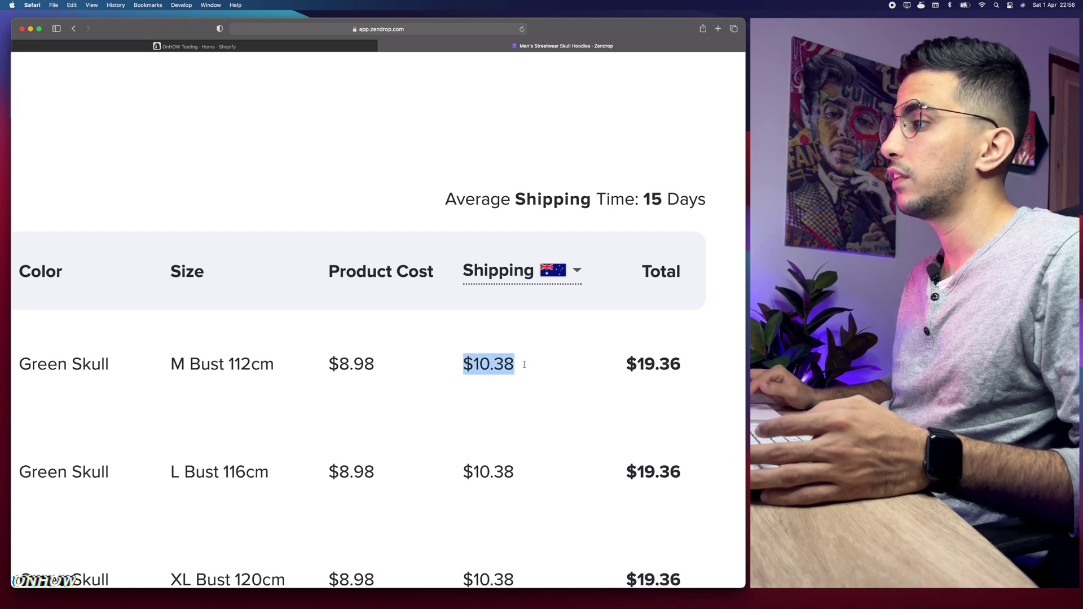
{"action": "left_click", "coordinate": [524, 365]}
Step: Find United States with the country search "uni" and check the hoodie's shipping cost there
{"action": "left_click", "coordinate": [555, 273]}
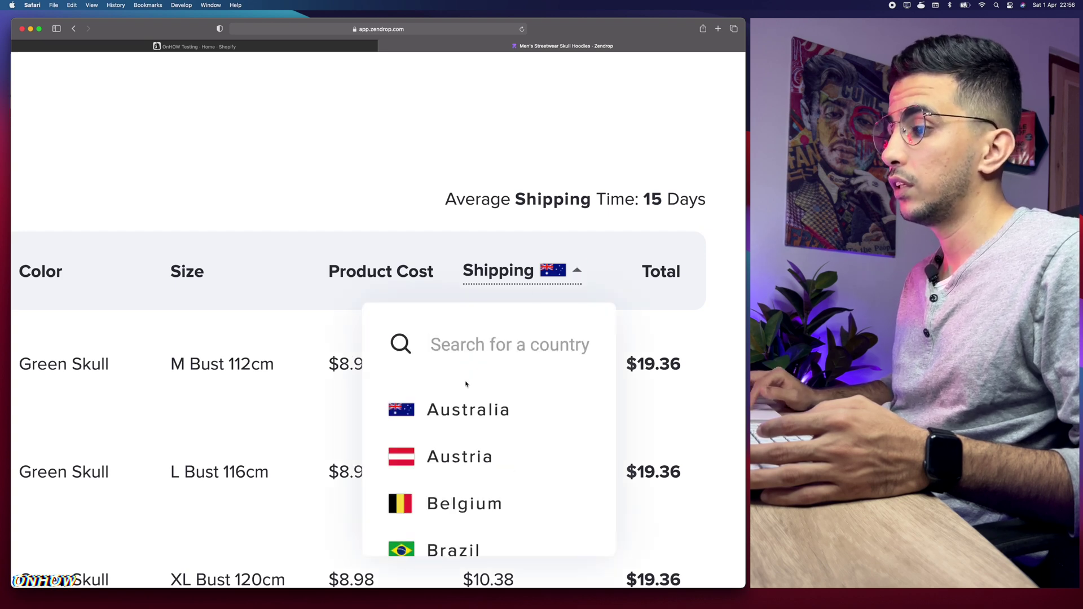
{"action": "type", "text": "uni"}
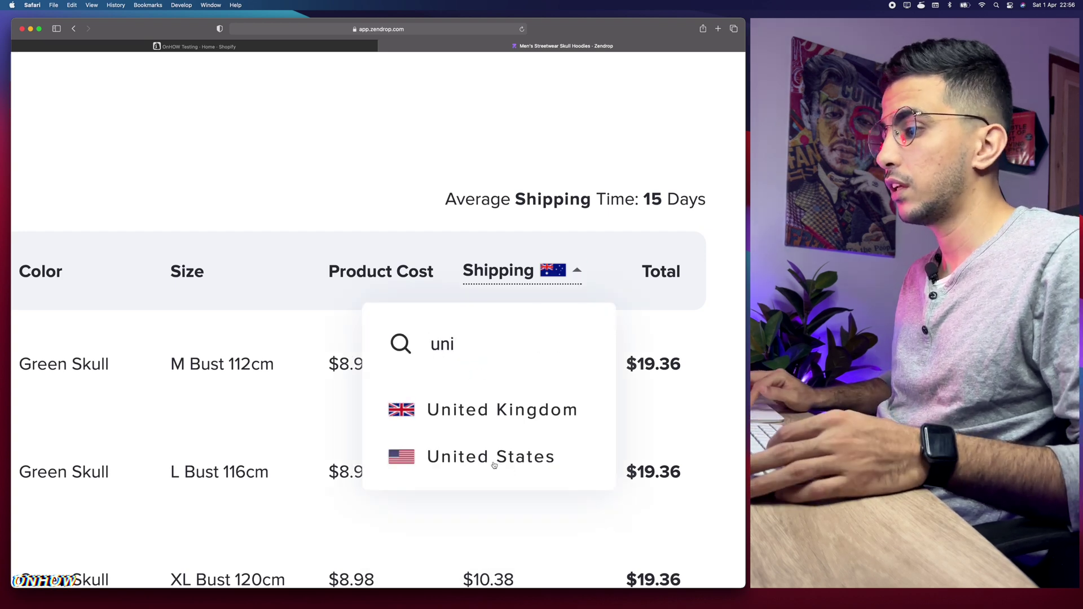
{"action": "left_click", "coordinate": [495, 458]}
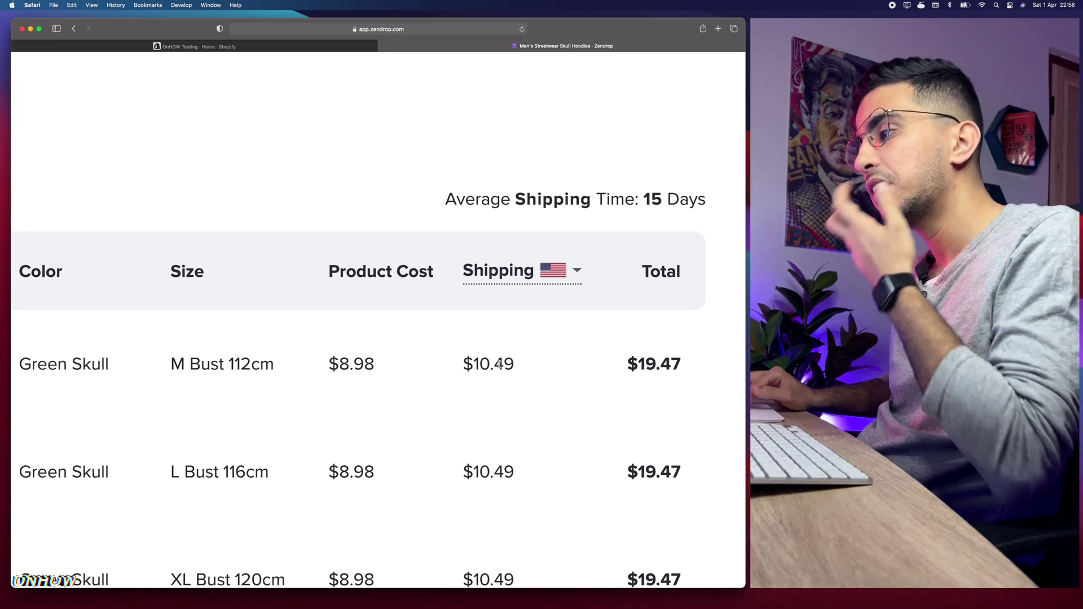
{"action": "left_click_drag", "start_coordinate": [499, 364], "coordinate": [517, 365]}
{"action": "key", "text": "super+0"}
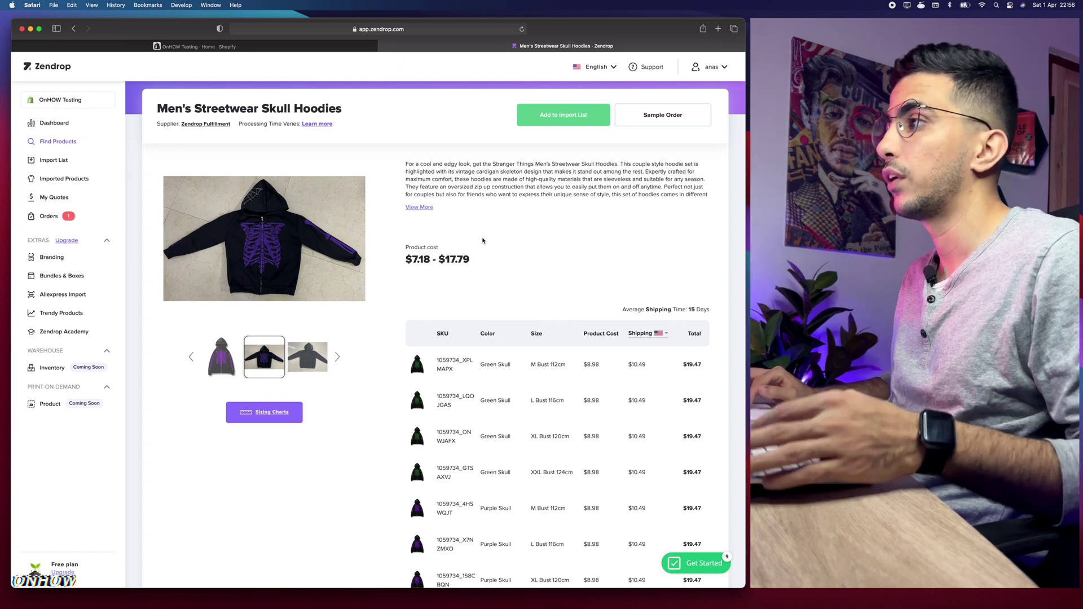
Step: Add the Men's Streetwear Skull Hoodies to the import list and open that list
{"action": "left_click", "coordinate": [573, 118]}
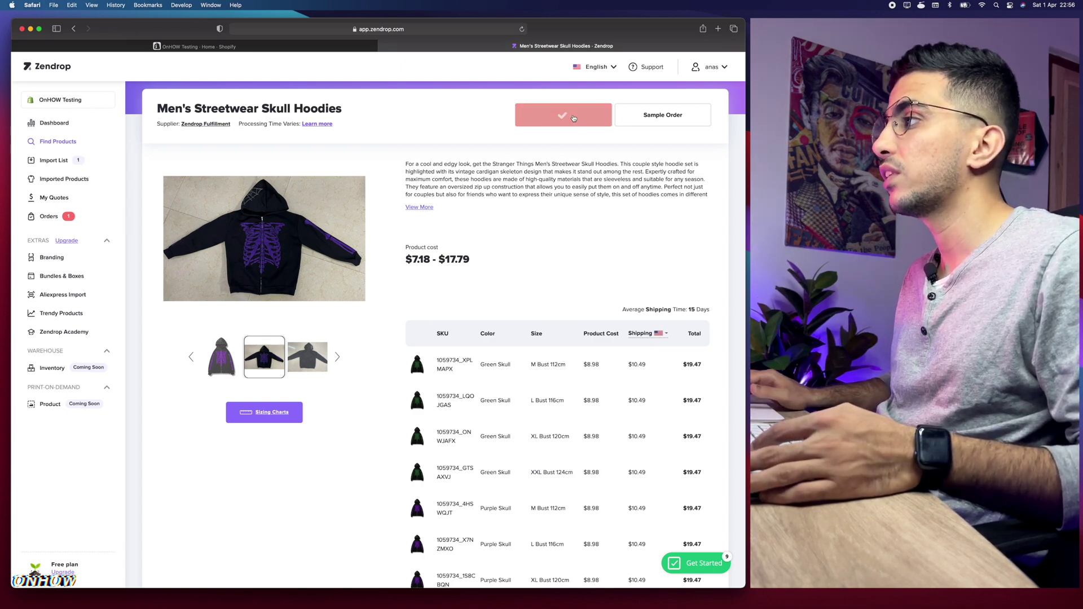
{"action": "scroll", "coordinate": [73, 170], "scroll_direction": "up", "scroll_amount": 5}
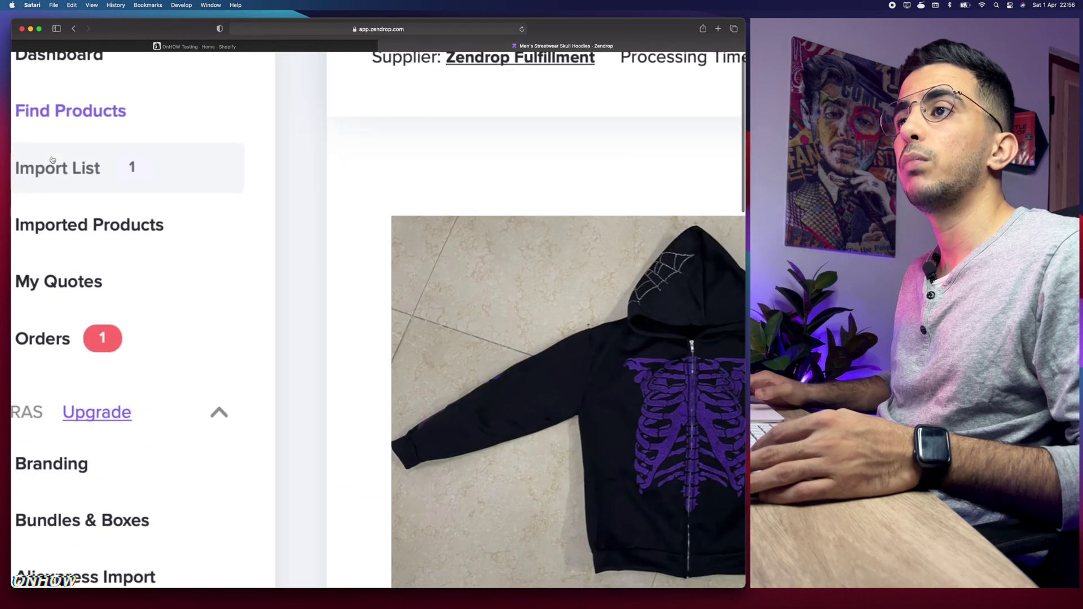
{"action": "left_click", "coordinate": [93, 146]}
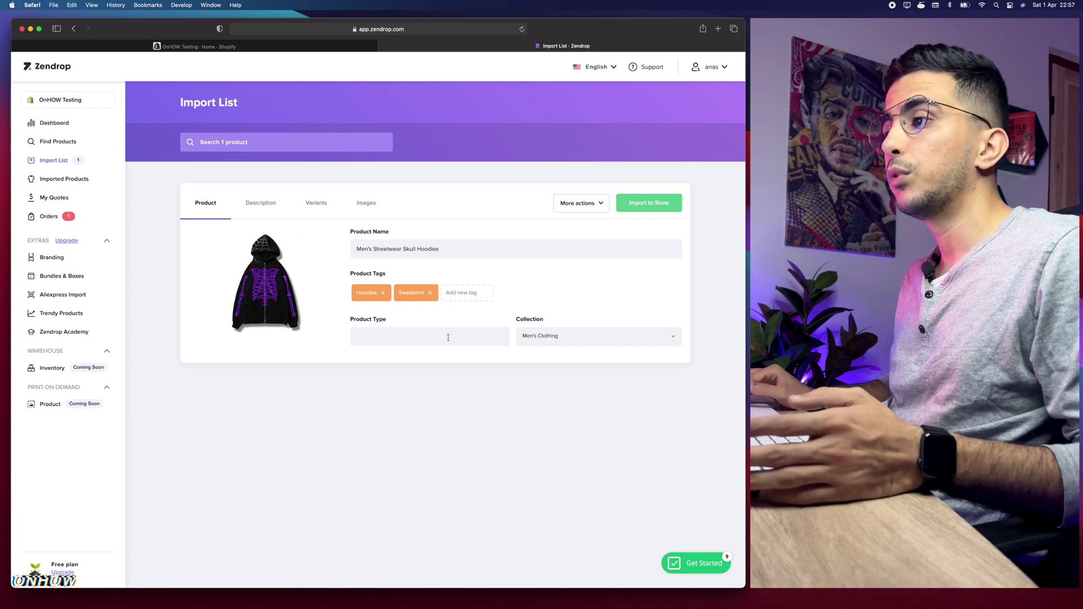
Step: Look at the imported hoodie's variants and return to its product details
{"action": "left_click", "coordinate": [315, 203]}
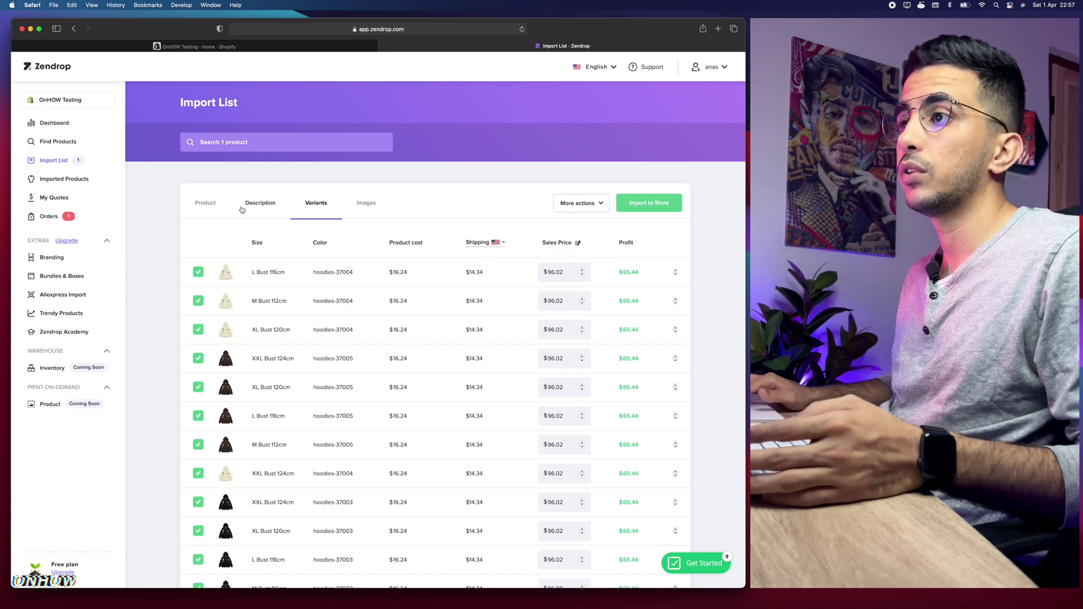
{"action": "left_click", "coordinate": [217, 208]}
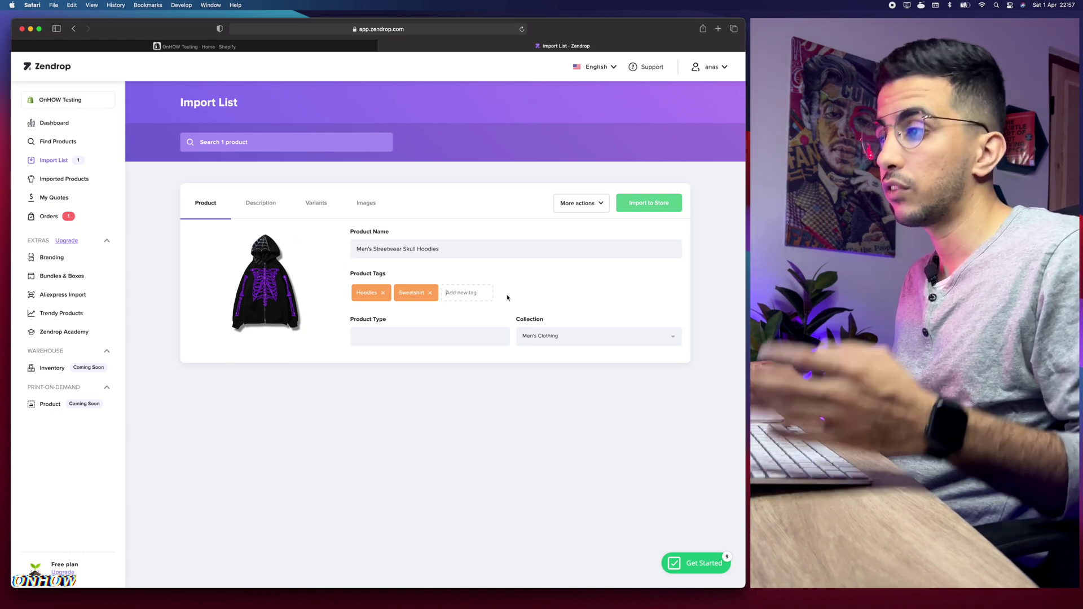
{"action": "scroll", "coordinate": [367, 298], "scroll_direction": "up", "scroll_amount": 2}
{"action": "scroll", "coordinate": [364, 299], "scroll_direction": "up", "scroll_amount": 1}
{"action": "scroll", "coordinate": [434, 302], "scroll_direction": "down", "scroll_amount": 4}
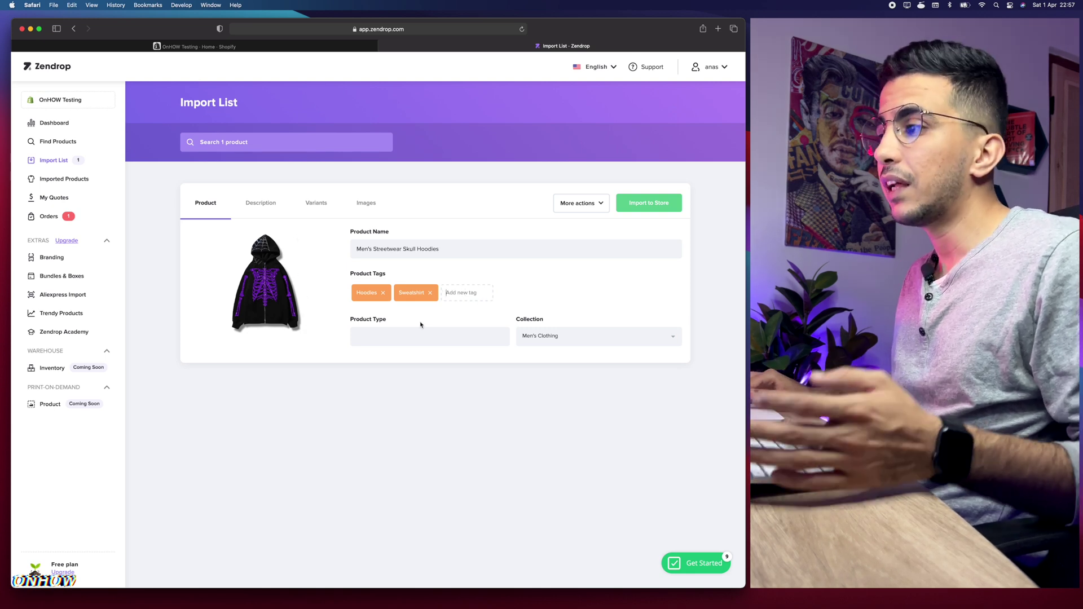
Step: Go over the hoodie's product tags and select the whole product name without editing it
{"action": "left_click", "coordinate": [460, 293]}
{"action": "left_click", "coordinate": [466, 248]}
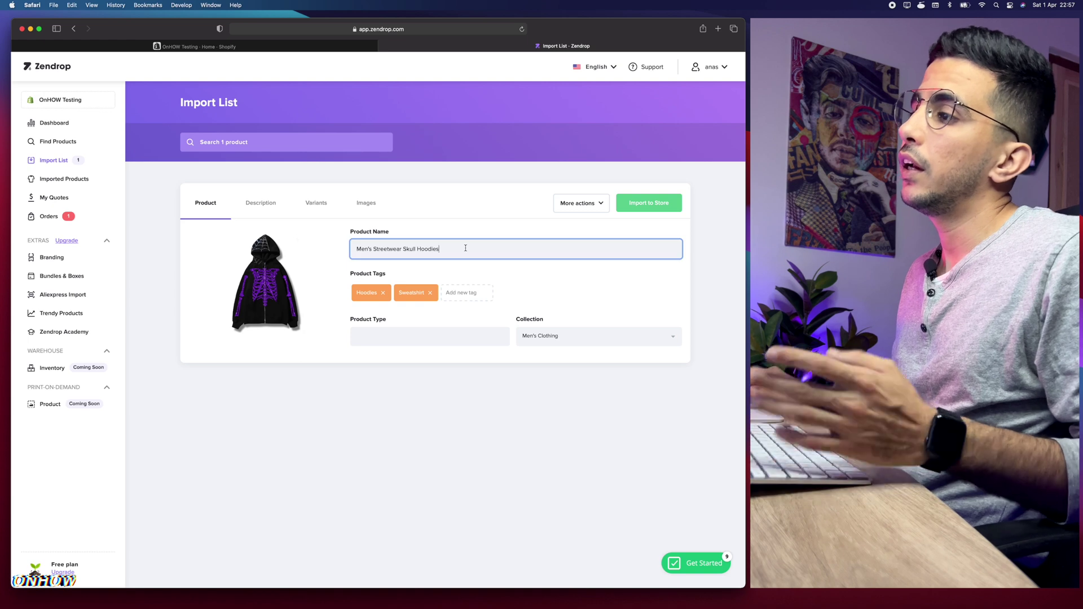
{"action": "key", "text": "alt+shift+Left"}
{"action": "key", "text": "alt+shift+Left"}
{"action": "key", "text": "alt+shift+Left"}
{"action": "key", "text": "alt+shift+Left"}
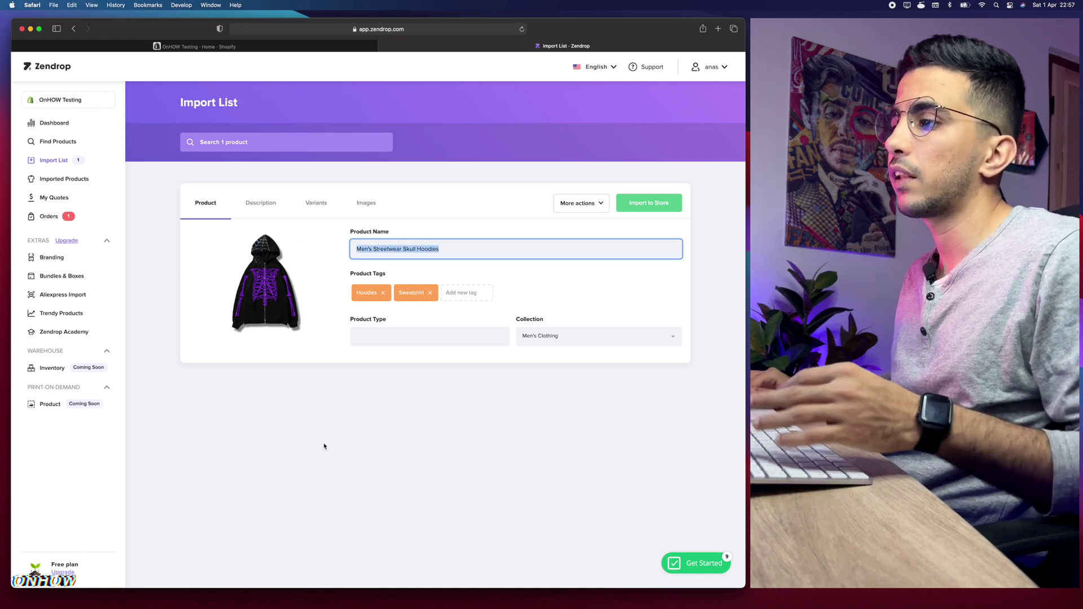
Step: Set the product type to "hoodie" and check the available collections, keeping Men's Clothing
{"action": "left_click", "coordinate": [386, 335]}
{"action": "type", "text": "hoodie"}
{"action": "left_click", "coordinate": [593, 340]}
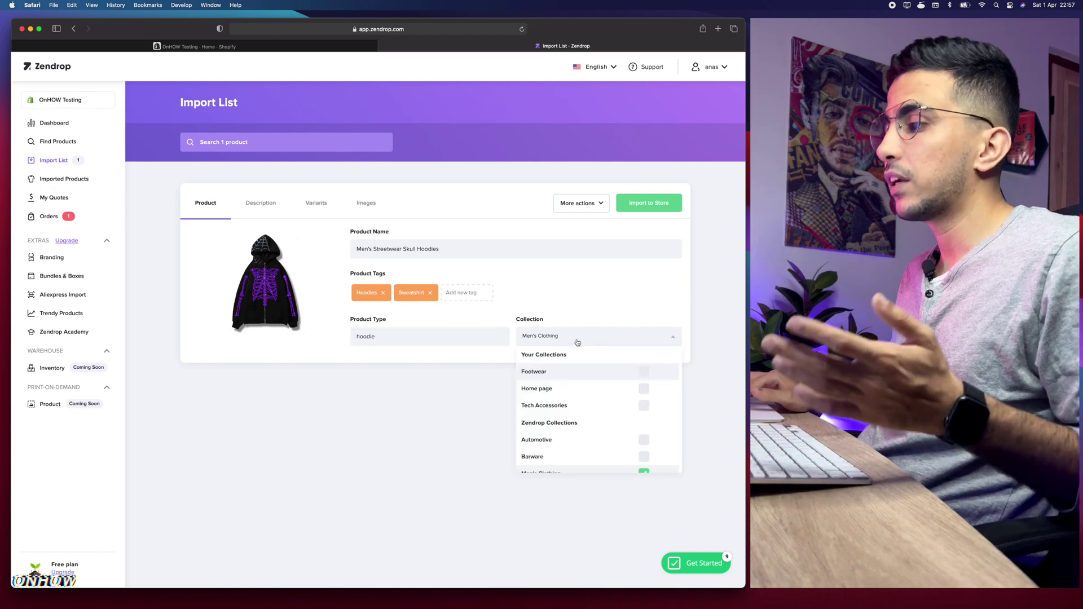
{"action": "left_click", "coordinate": [472, 390]}
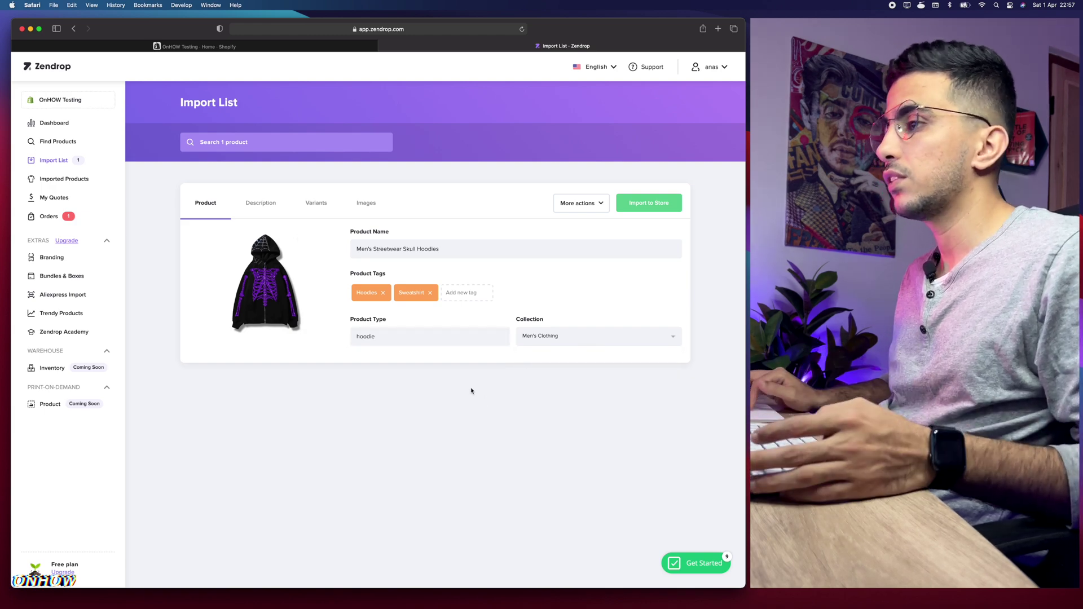
Step: Review the hoodie's description text and the costs, sales prices and profits of its variants
{"action": "left_click", "coordinate": [267, 205]}
{"action": "left_click_drag", "start_coordinate": [658, 300], "coordinate": [189, 259]}
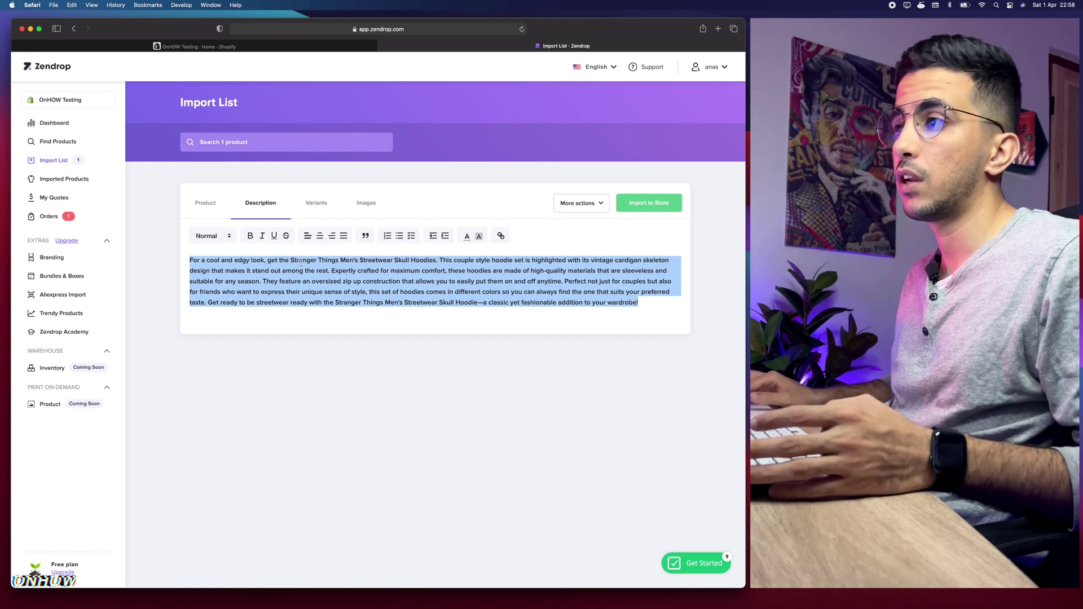
{"action": "left_click", "coordinate": [316, 203]}
{"action": "scroll", "coordinate": [389, 448], "scroll_direction": "down", "scroll_amount": 10}
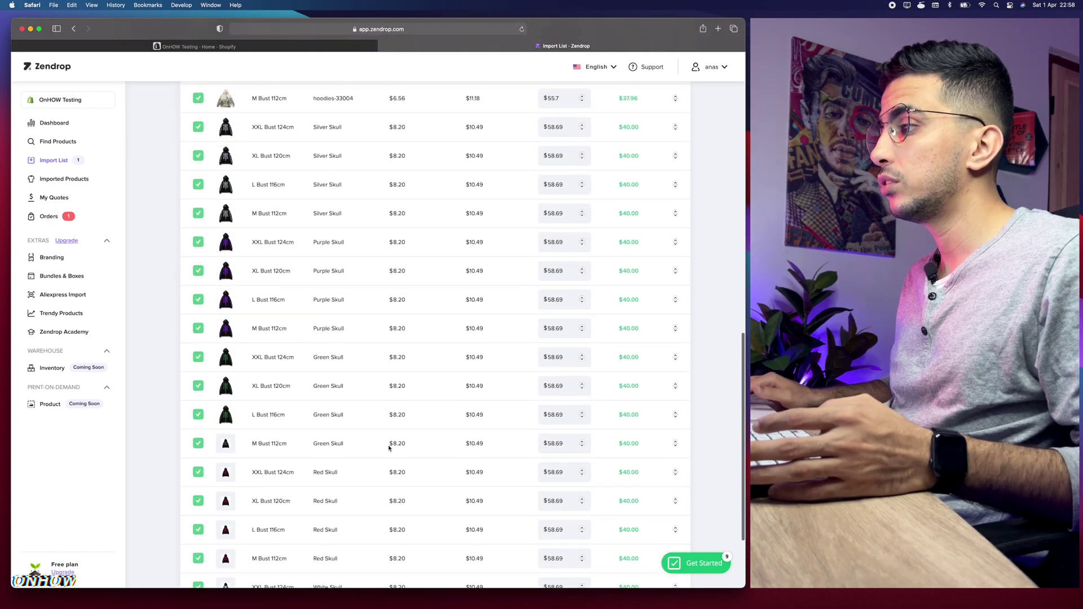
{"action": "scroll", "coordinate": [389, 449], "scroll_direction": "up", "scroll_amount": 10}
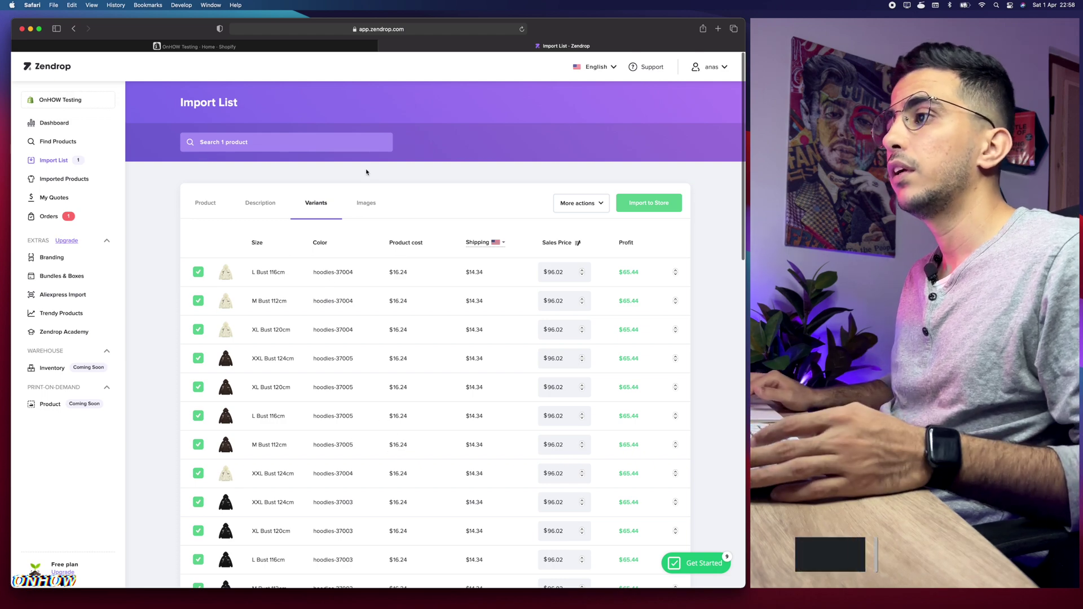
Step: Exclude the four first-row hoodie images and the last second-row image from the import
{"action": "left_click", "coordinate": [366, 203]}
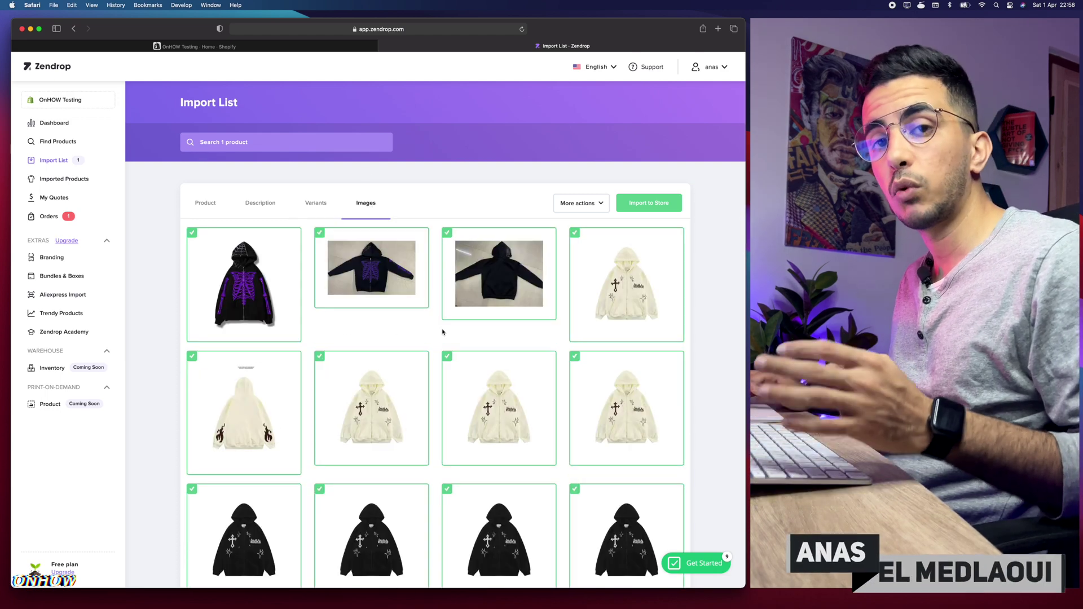
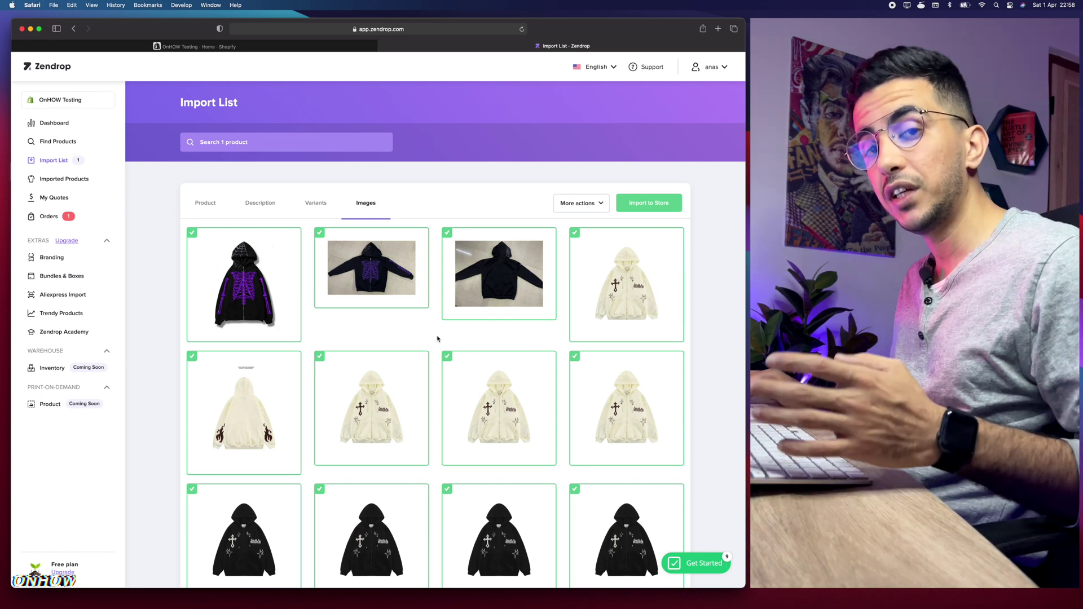
{"action": "left_click", "coordinate": [364, 282]}
{"action": "left_click", "coordinate": [248, 271]}
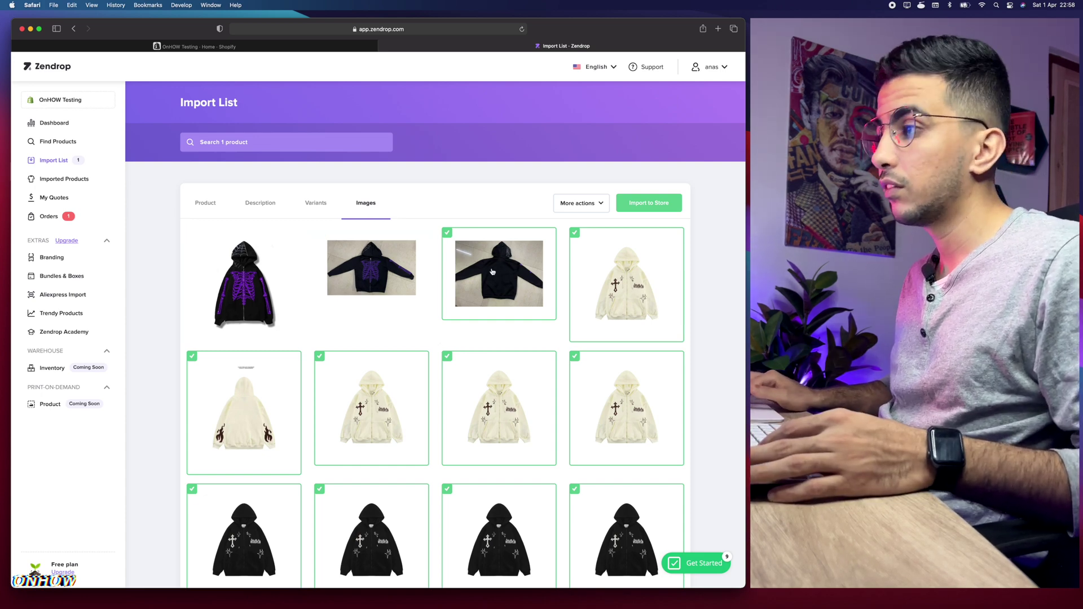
{"action": "left_click", "coordinate": [492, 271]}
{"action": "left_click", "coordinate": [640, 263]}
{"action": "left_click", "coordinate": [615, 412]}
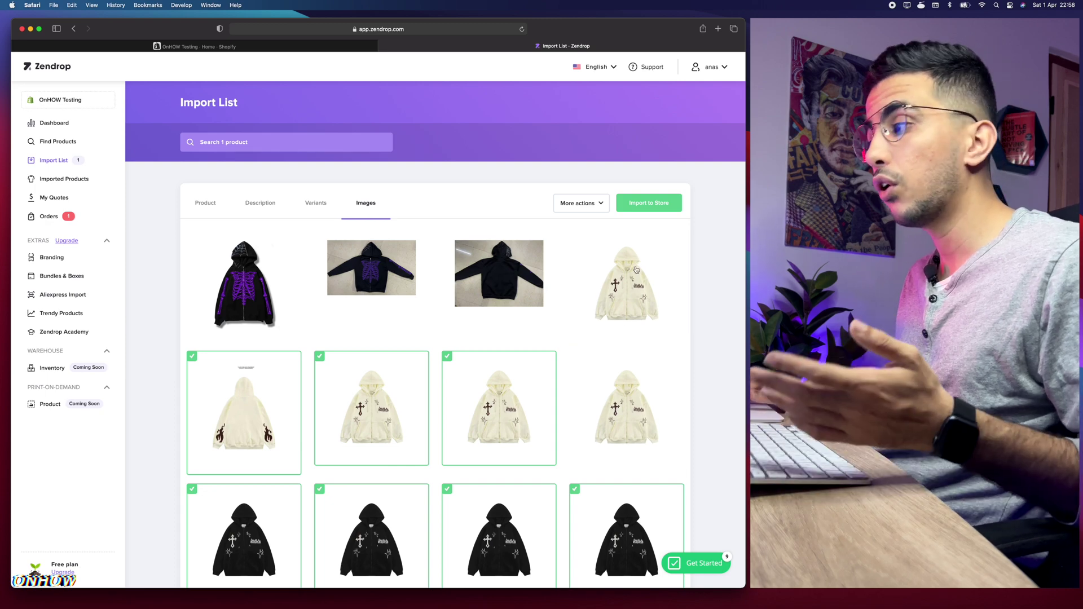
Step: Include the five excluded hoodie images in the import again
{"action": "left_click", "coordinate": [637, 270]}
{"action": "left_click", "coordinate": [633, 388]}
{"action": "left_click", "coordinate": [477, 285]}
{"action": "left_click", "coordinate": [318, 275]}
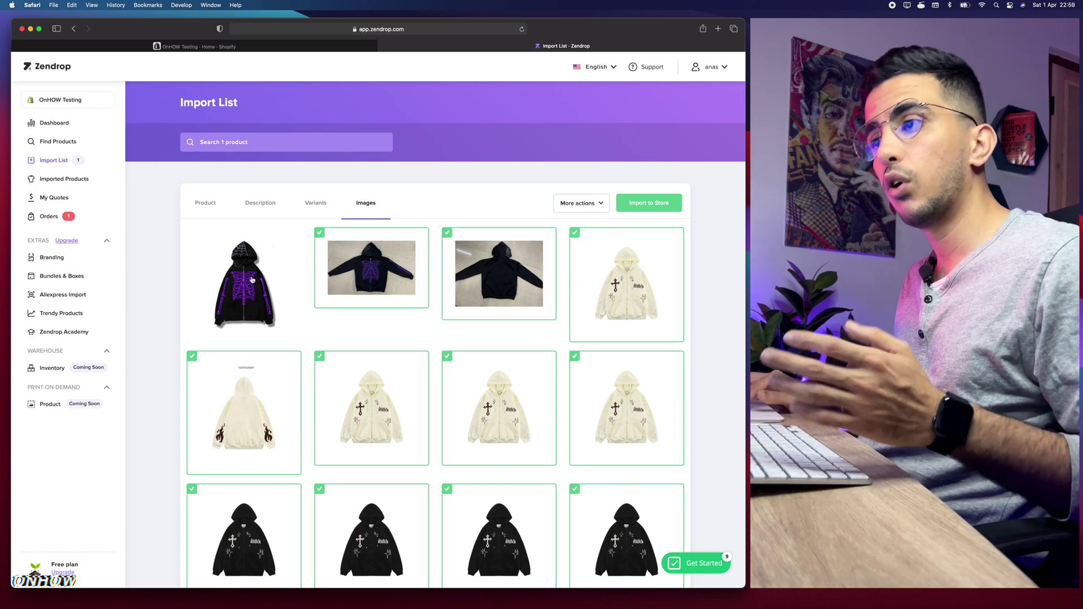
{"action": "left_click", "coordinate": [252, 280]}
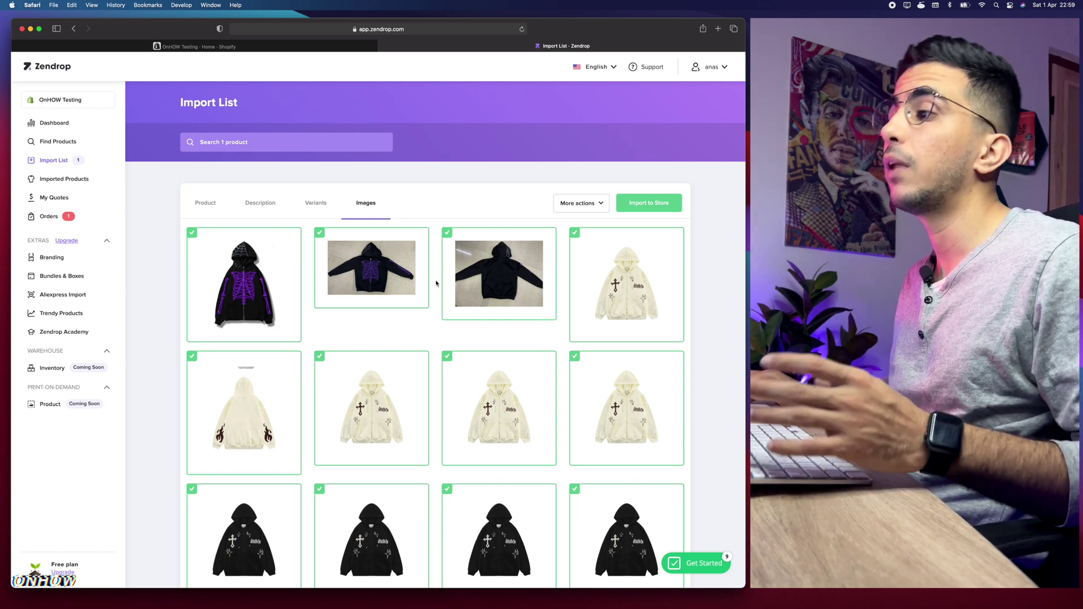
Step: Exclude the third and fourth images of the first row and include them again
{"action": "left_click", "coordinate": [642, 292]}
{"action": "left_click", "coordinate": [530, 276]}
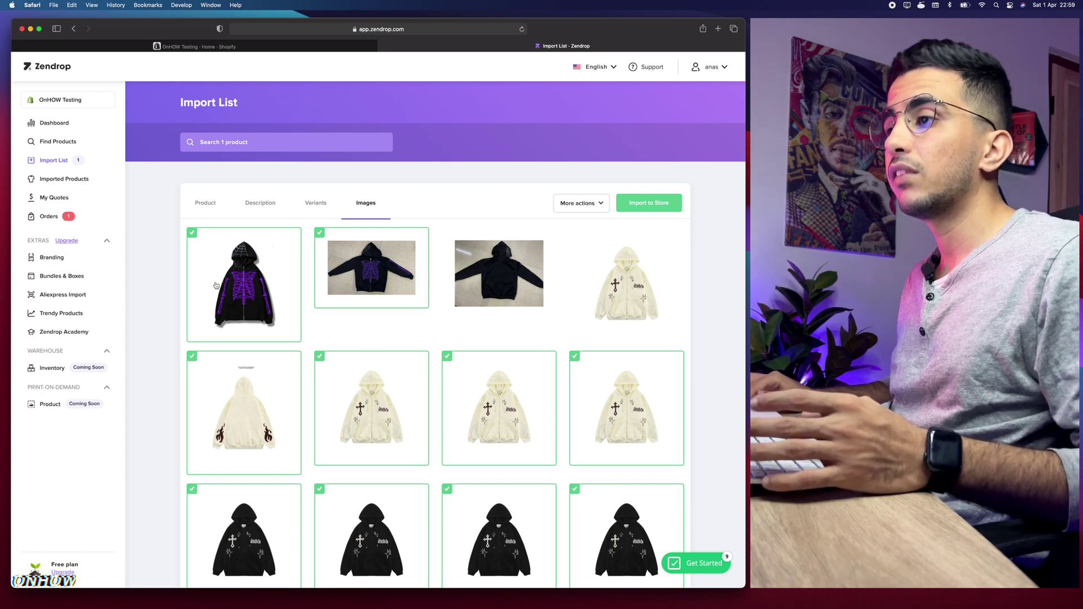
{"action": "left_click", "coordinate": [583, 258]}
{"action": "left_click", "coordinate": [483, 270]}
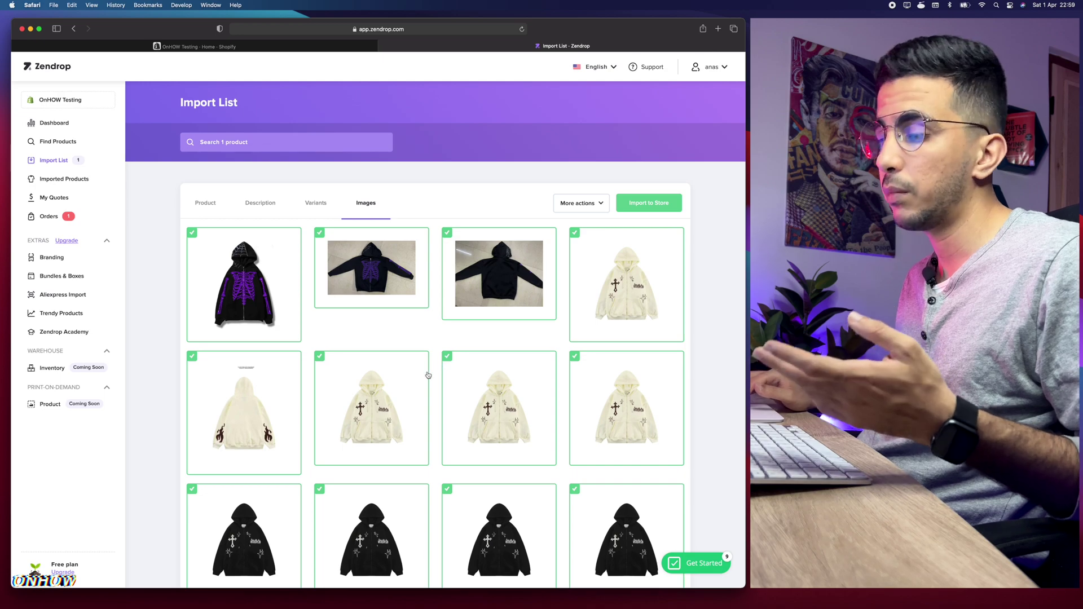
Step: Look through the complete set of hoodie images selected for import
{"action": "scroll", "coordinate": [432, 374], "scroll_direction": "down", "scroll_amount": 20}
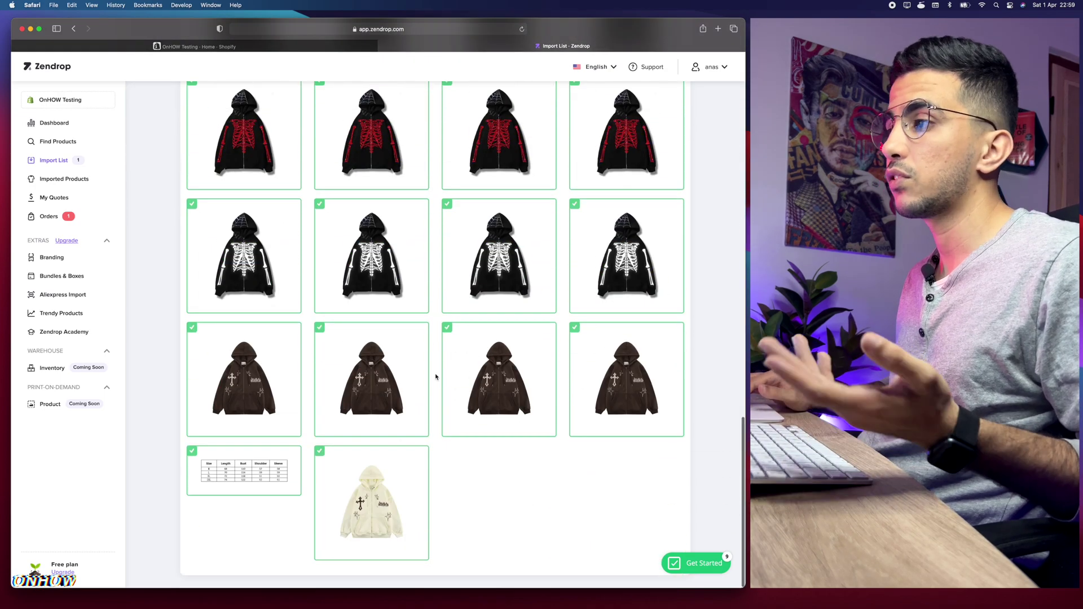
{"action": "scroll", "coordinate": [435, 377], "scroll_direction": "up", "scroll_amount": 8}
{"action": "scroll", "coordinate": [436, 377], "scroll_direction": "up", "scroll_amount": 10}
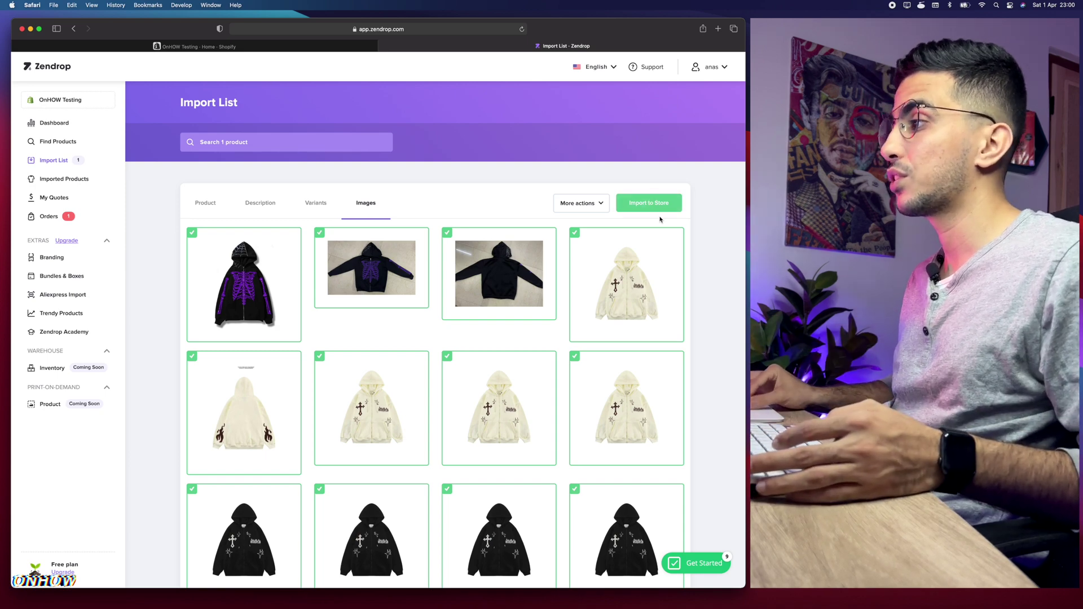
Step: Import the hoodie product to the store, accepting the inventory and production-delay conditions and turning off that message for future imports
{"action": "scroll", "coordinate": [651, 195], "scroll_direction": "up", "scroll_amount": 5}
{"action": "scroll", "coordinate": [615, 179], "scroll_direction": "down", "scroll_amount": 5}
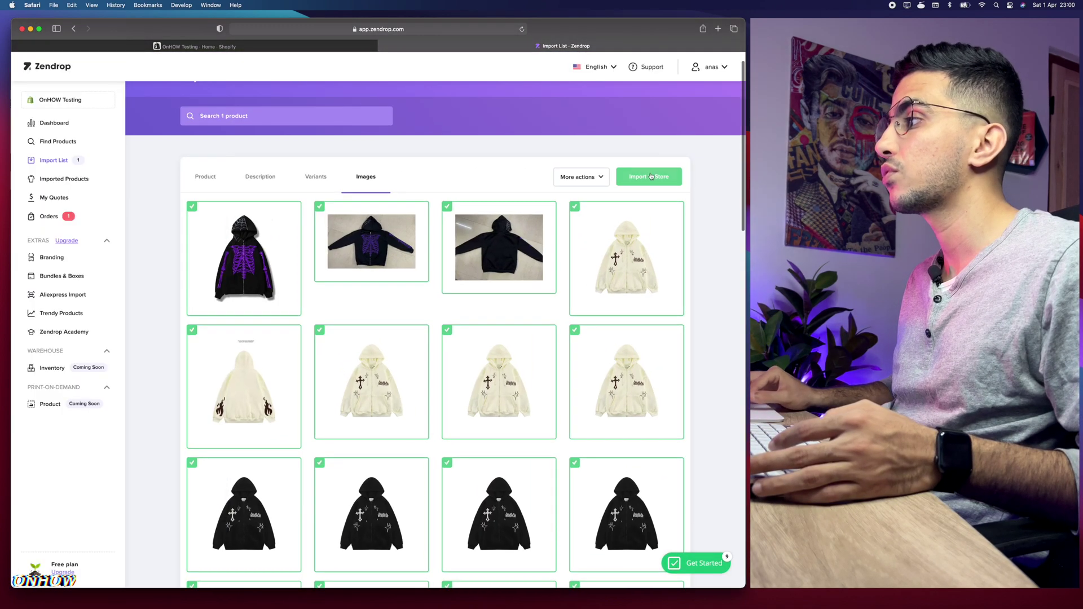
{"action": "left_click", "coordinate": [650, 179]}
{"action": "left_click", "coordinate": [310, 396]}
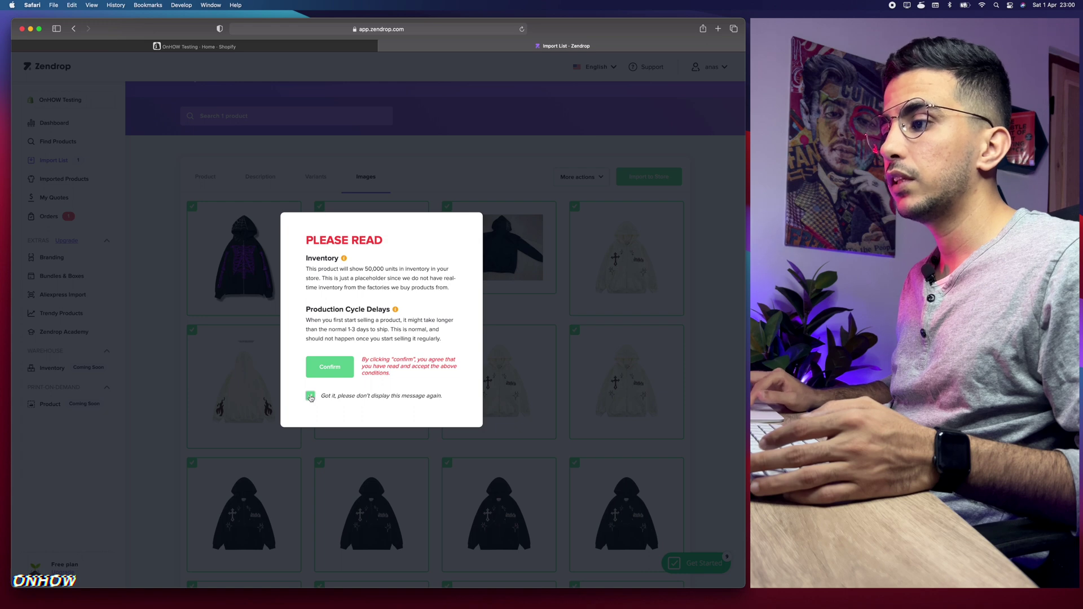
{"action": "left_click", "coordinate": [337, 365]}
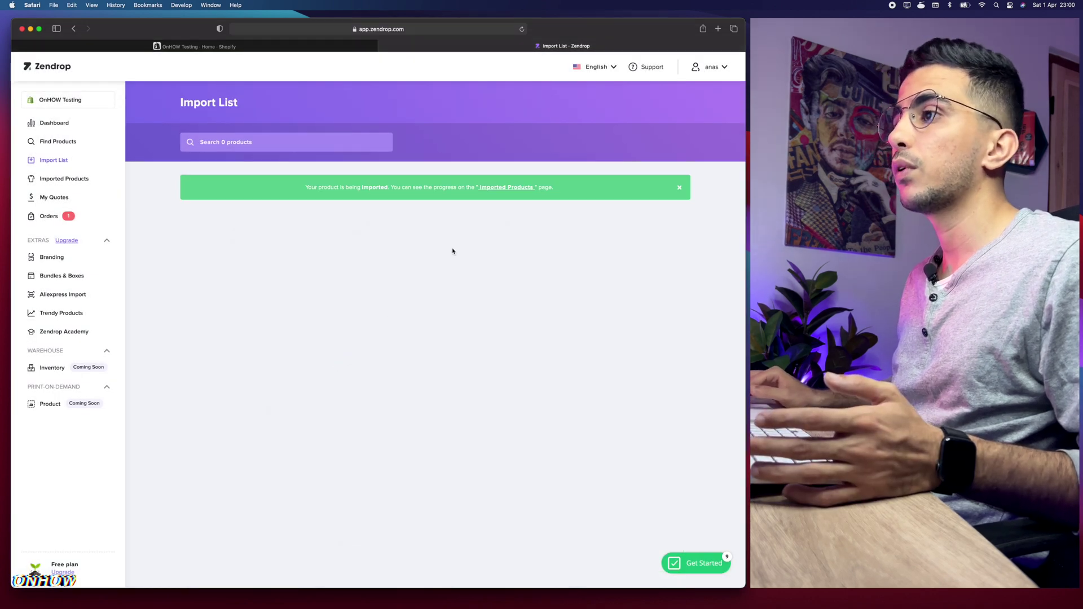
{"action": "scroll", "coordinate": [348, 210], "scroll_direction": "up", "scroll_amount": 5}
{"action": "scroll", "coordinate": [339, 192], "scroll_direction": "down", "scroll_amount": 5}
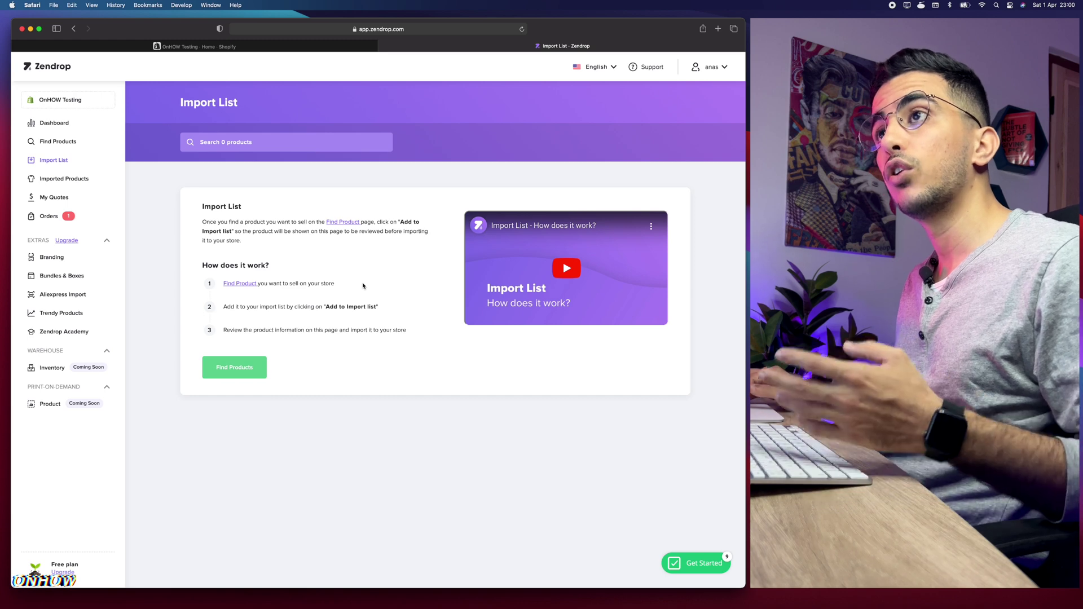
Step: Switch to the Shopify admin, view the online store and show all of its products from the featured section
{"action": "left_click", "coordinate": [296, 47]}
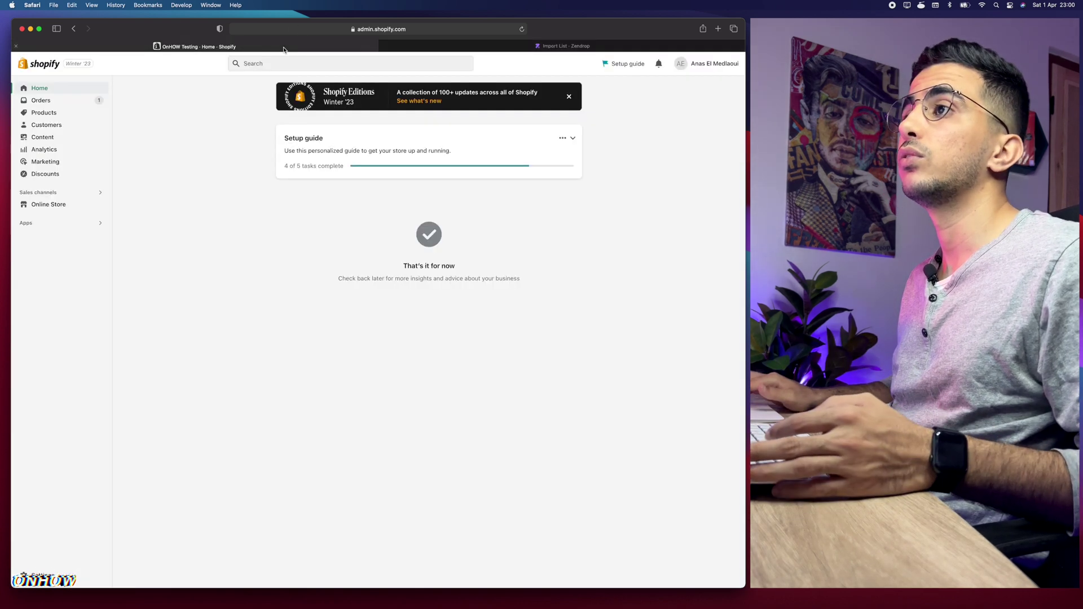
{"action": "left_click", "coordinate": [100, 206]}
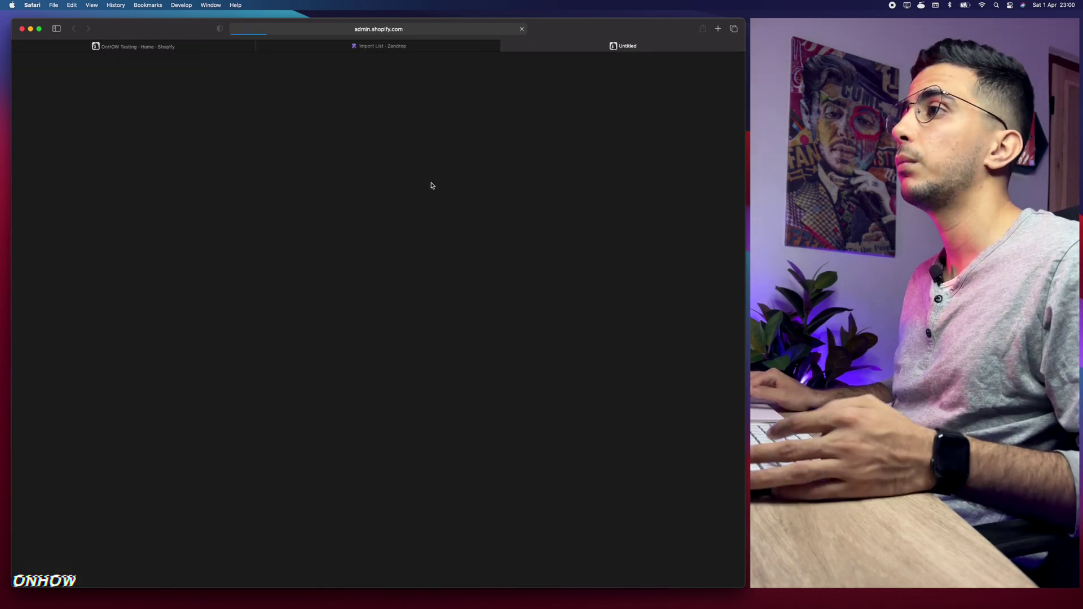
{"action": "scroll", "coordinate": [380, 364], "scroll_direction": "down", "scroll_amount": 10}
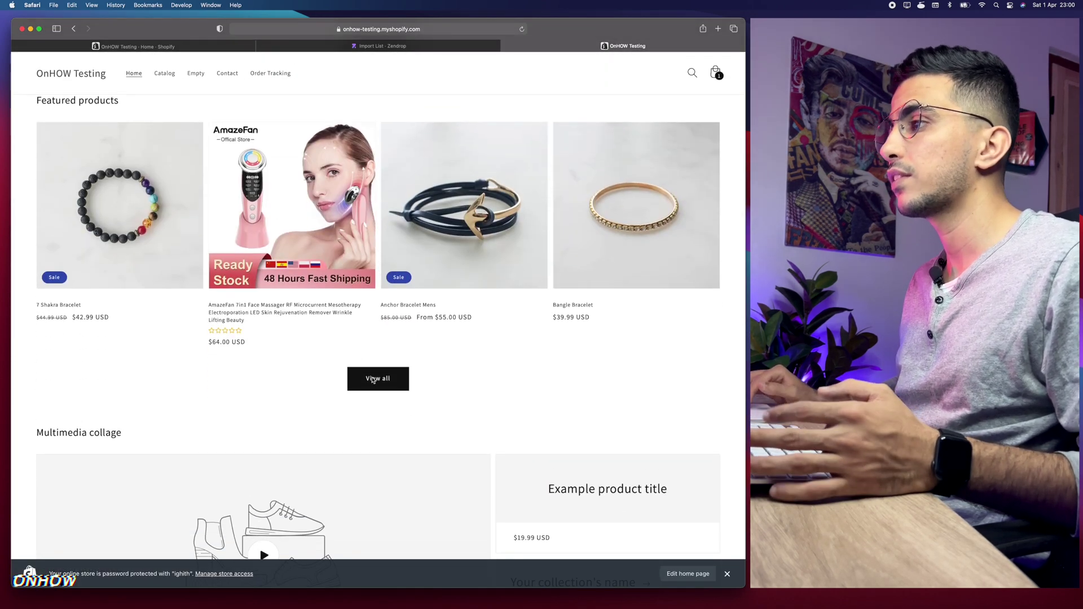
{"action": "left_click", "coordinate": [372, 380]}
Step: Find the imported Men's Streetwear Skull Hoodies in the store catalog and open its product page
{"action": "scroll", "coordinate": [294, 259], "scroll_direction": "up", "scroll_amount": 1}
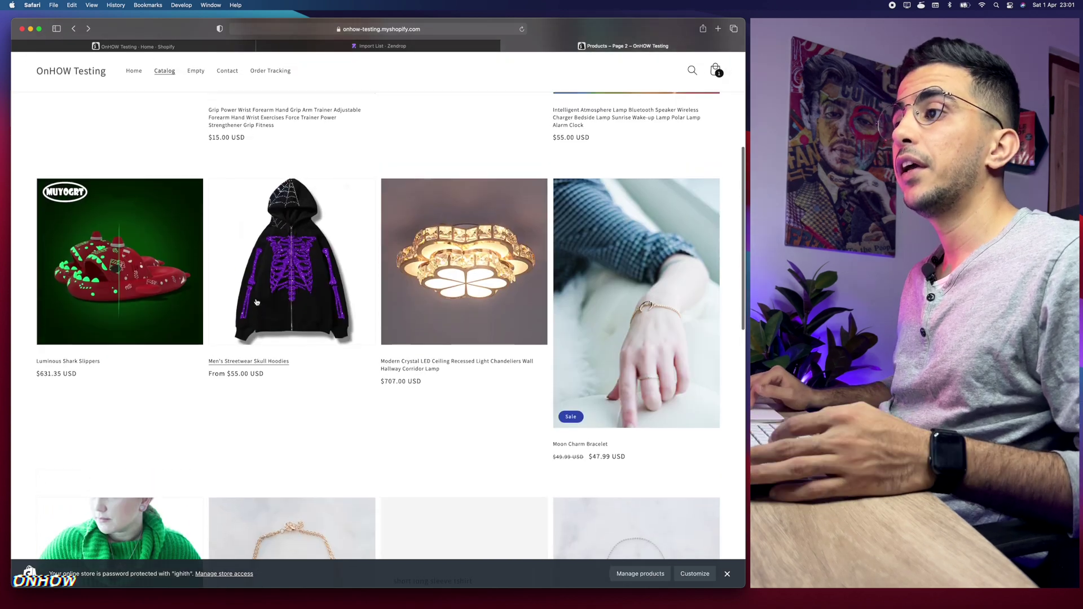
{"action": "scroll", "coordinate": [296, 260], "scroll_direction": "up", "scroll_amount": 5}
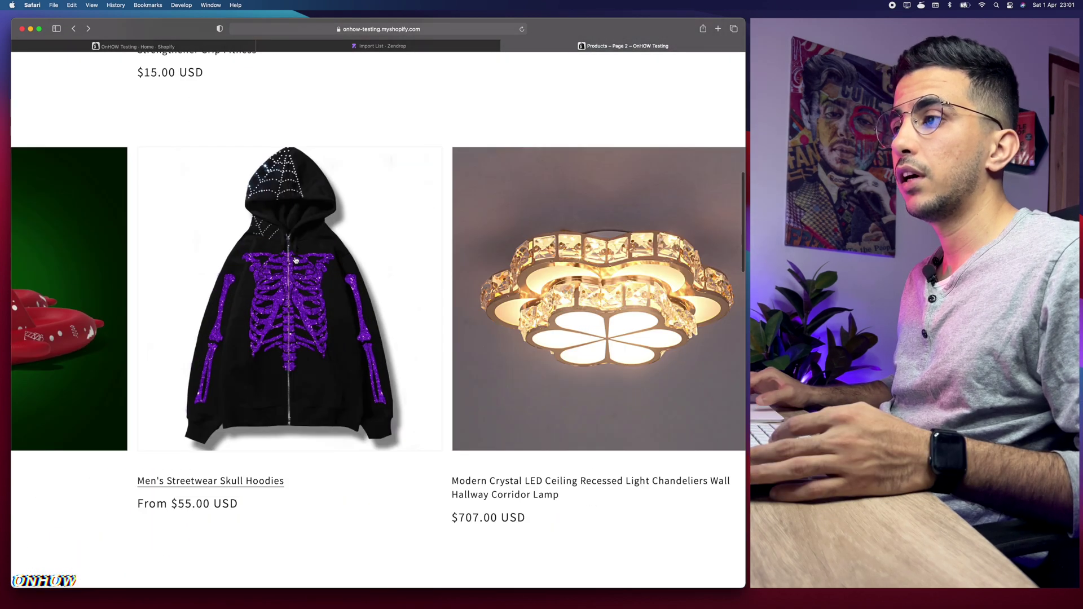
{"action": "scroll", "coordinate": [269, 324], "scroll_direction": "down", "scroll_amount": 5}
{"action": "left_click", "coordinate": [269, 324]}
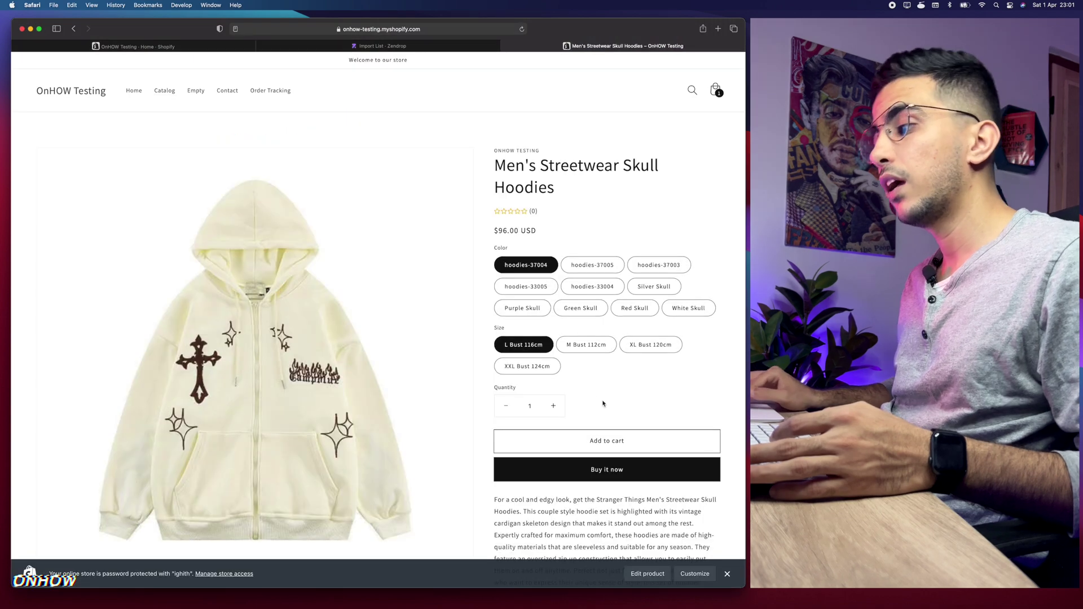
Step: Buy one hoodie immediately in color hoodies-37004 and size L Bust 116cm
{"action": "scroll", "coordinate": [603, 404], "scroll_direction": "up", "scroll_amount": 3}
{"action": "scroll", "coordinate": [610, 455], "scroll_direction": "down", "scroll_amount": 3}
{"action": "left_click", "coordinate": [606, 468]}
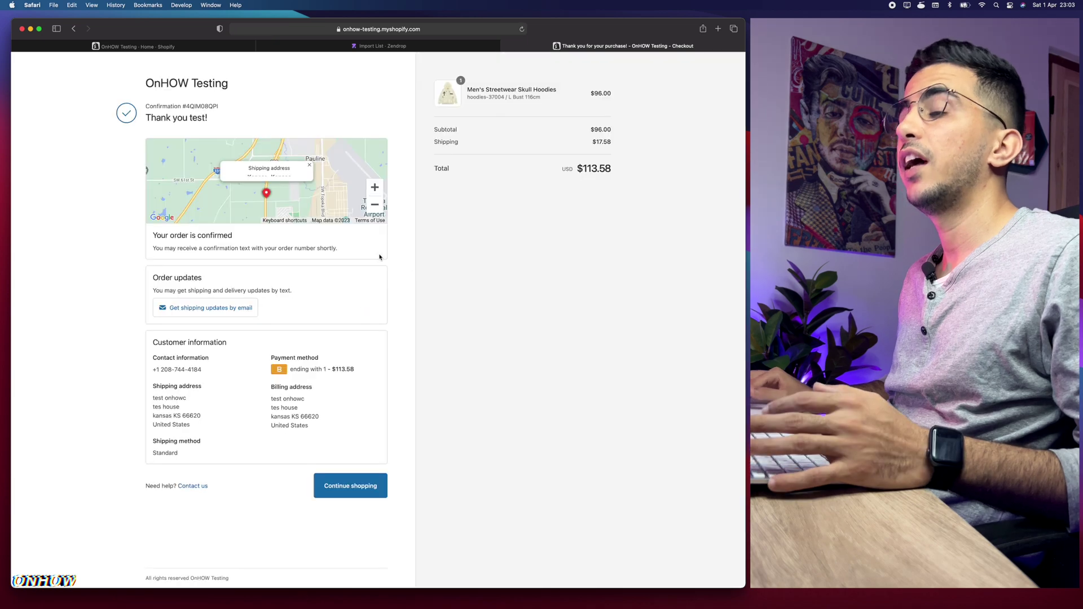
Step: Examine the purchase confirmation page of the test hoodie order
{"action": "scroll", "coordinate": [167, 108], "scroll_direction": "up", "scroll_amount": 5}
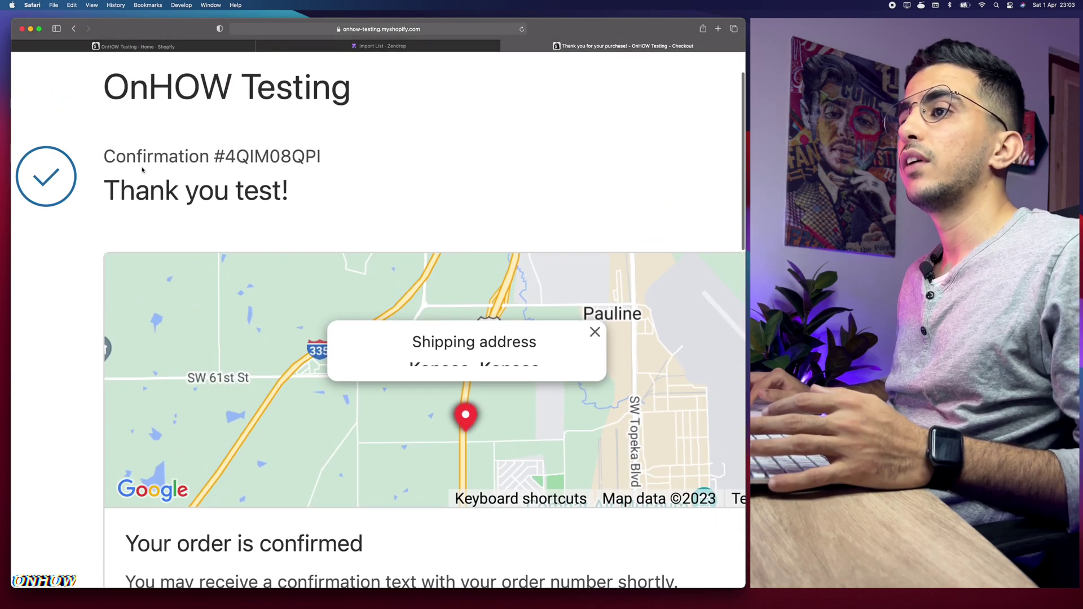
{"action": "left_click_drag", "start_coordinate": [109, 189], "coordinate": [290, 196]}
{"action": "left_click", "coordinate": [236, 192]}
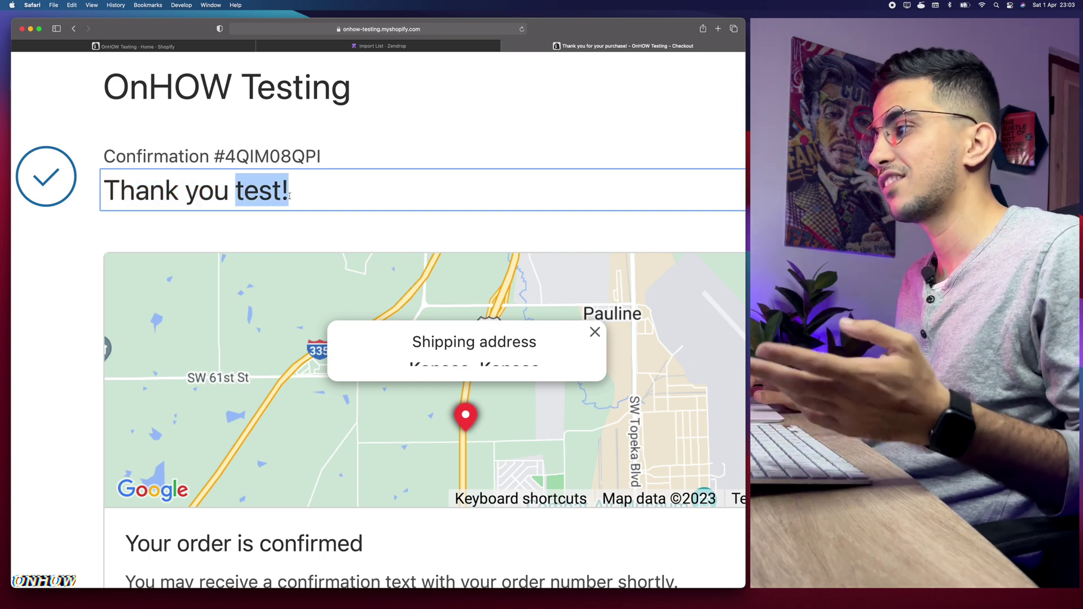
{"action": "left_click_drag", "start_coordinate": [106, 193], "coordinate": [304, 201]}
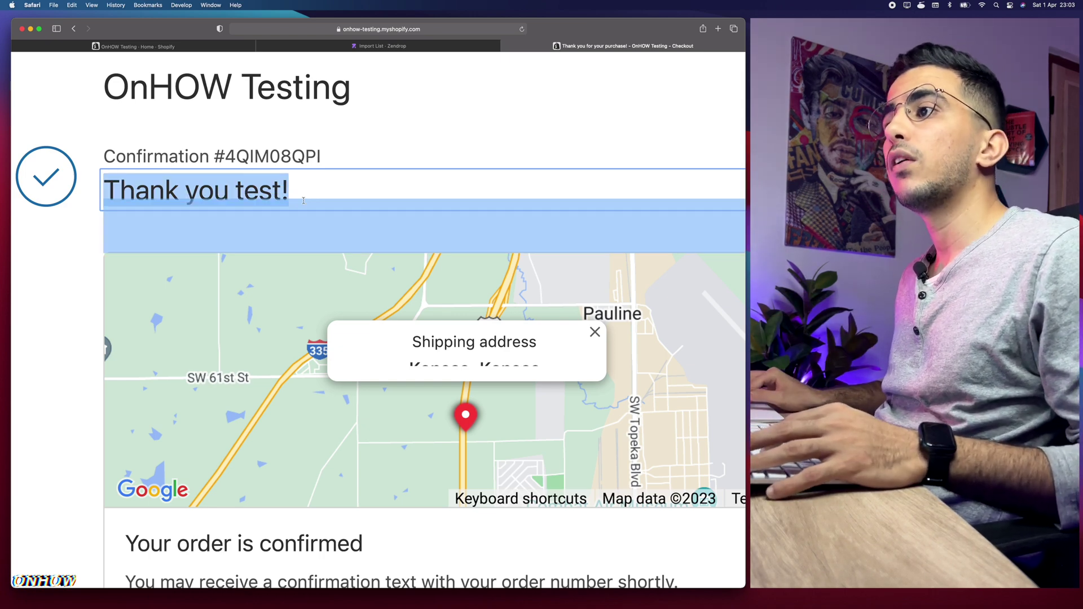
{"action": "left_click", "coordinate": [305, 191]}
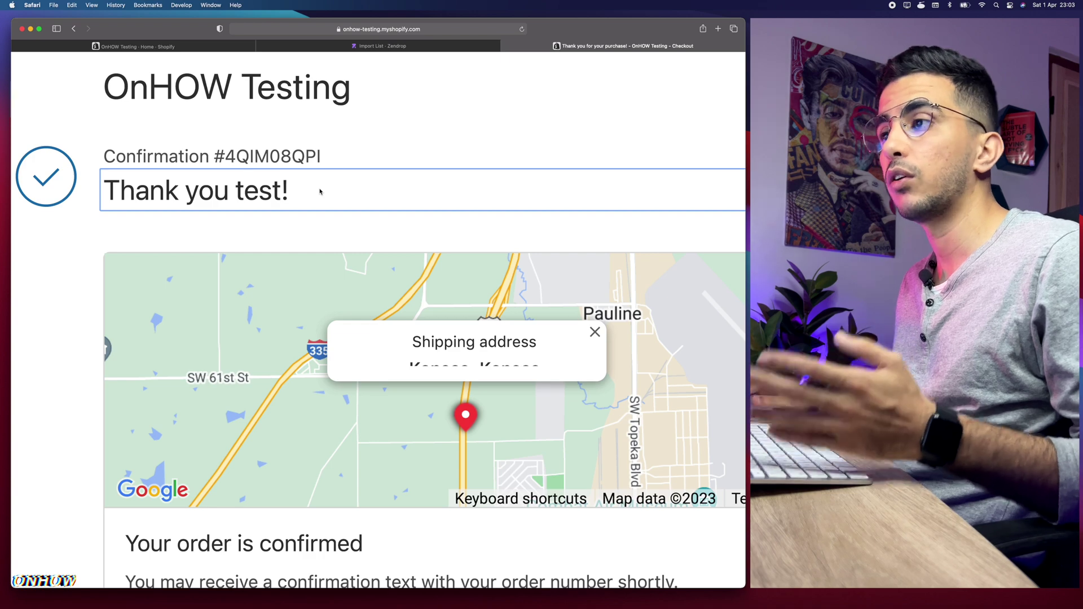
{"action": "left_click", "coordinate": [420, 47]}
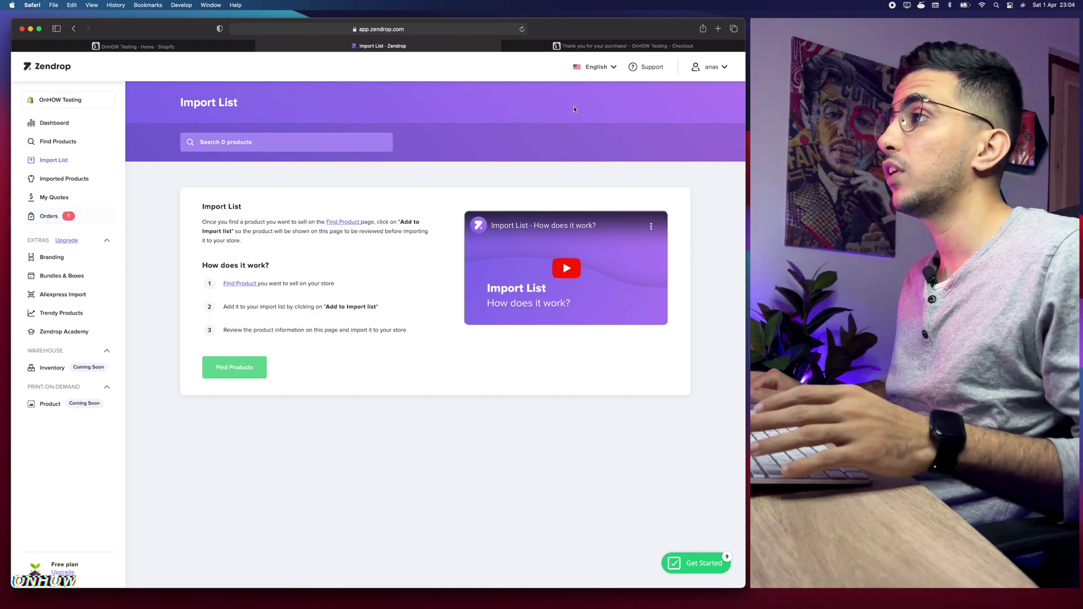
{"action": "key", "text": "ctrl+Tab"}
{"action": "scroll", "coordinate": [231, 180], "scroll_direction": "down", "scroll_amount": 5}
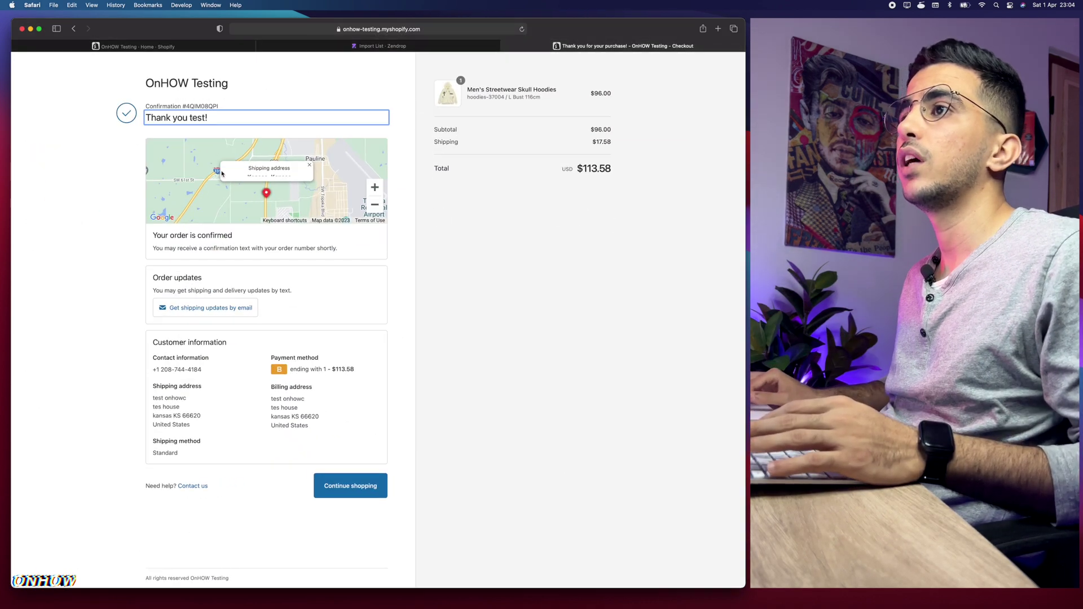
Step: Open the order list in the Shopify admin and check the newest order's date, total, payment status and fulfillment status
{"action": "left_click", "coordinate": [131, 46]}
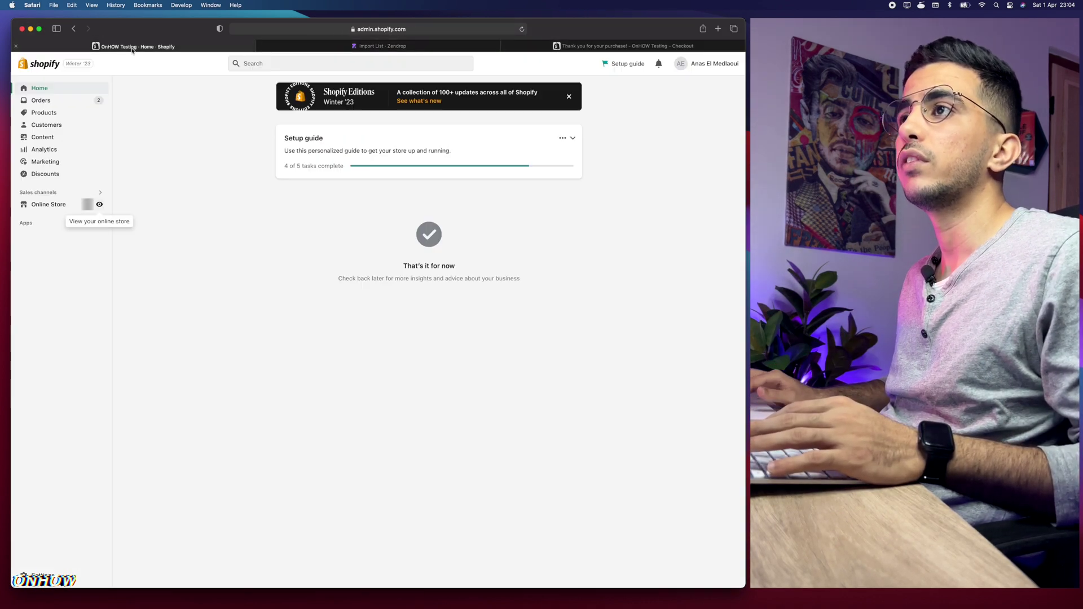
{"action": "left_click", "coordinate": [41, 101]}
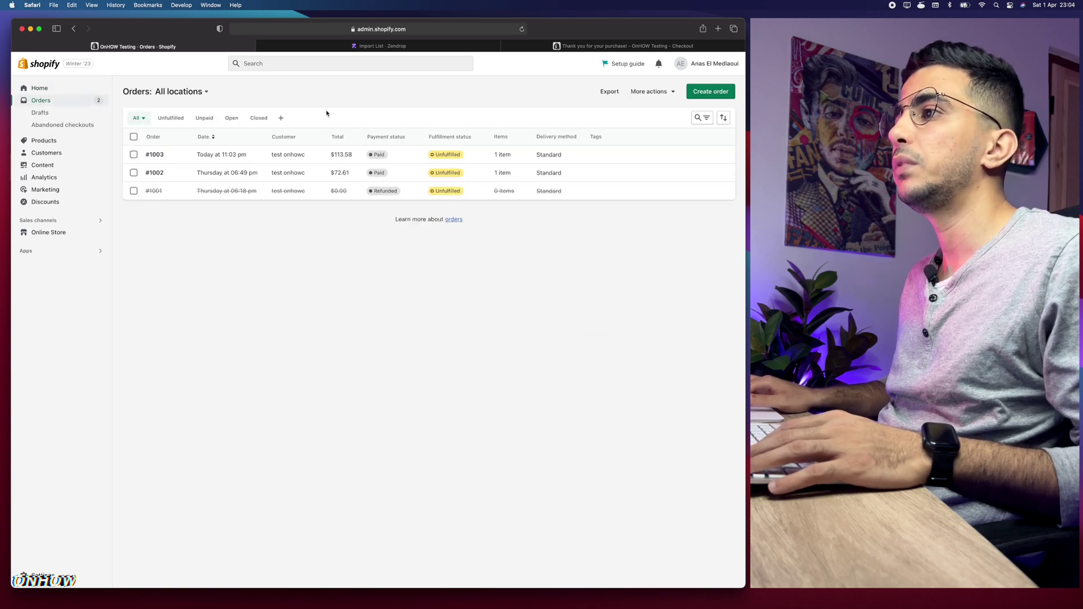
{"action": "scroll", "coordinate": [217, 135], "scroll_direction": "up", "scroll_amount": 5}
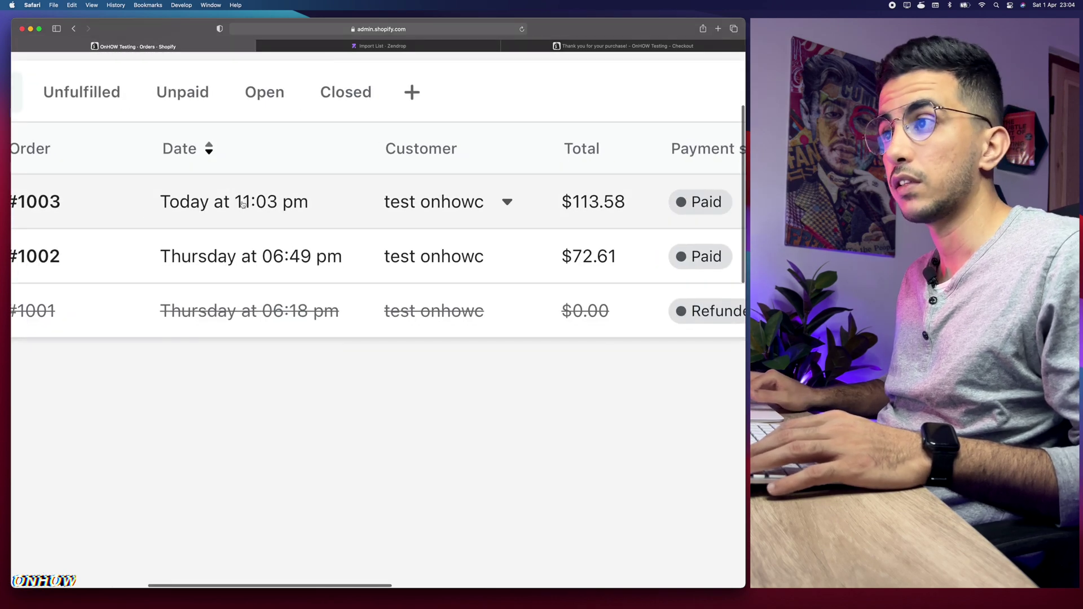
{"action": "scroll", "coordinate": [363, 203], "scroll_direction": "down", "scroll_amount": 5}
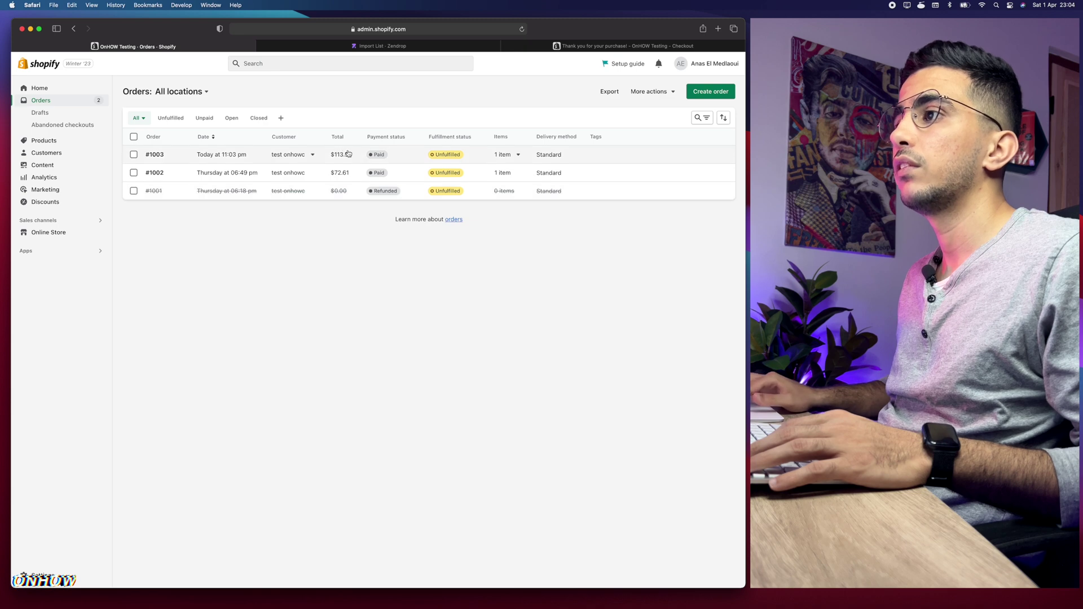
{"action": "scroll", "coordinate": [402, 164], "scroll_direction": "up", "scroll_amount": 5}
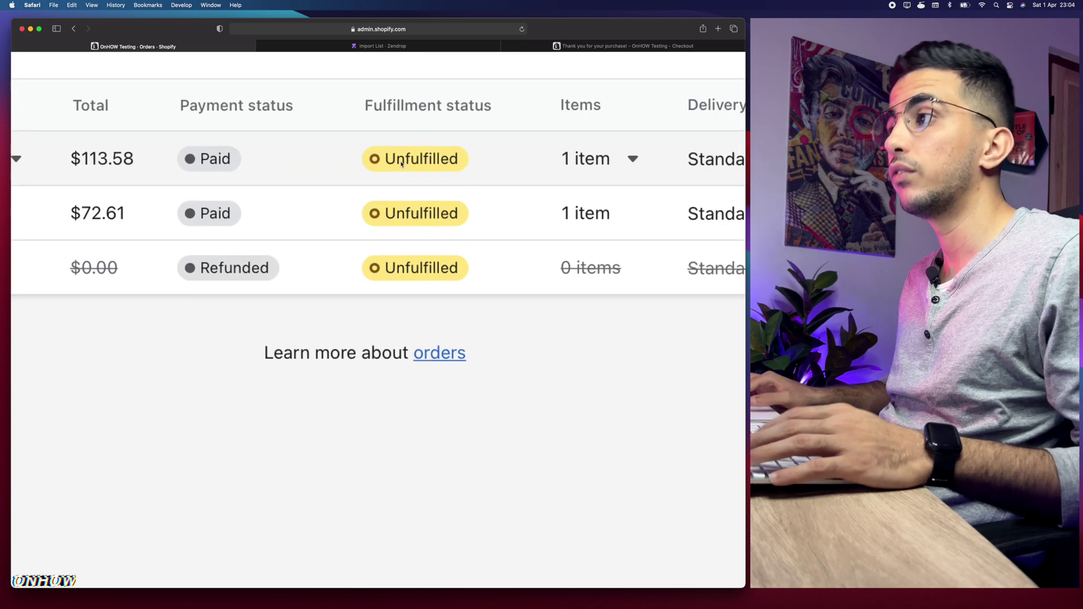
{"action": "scroll", "coordinate": [403, 163], "scroll_direction": "down", "scroll_amount": 5}
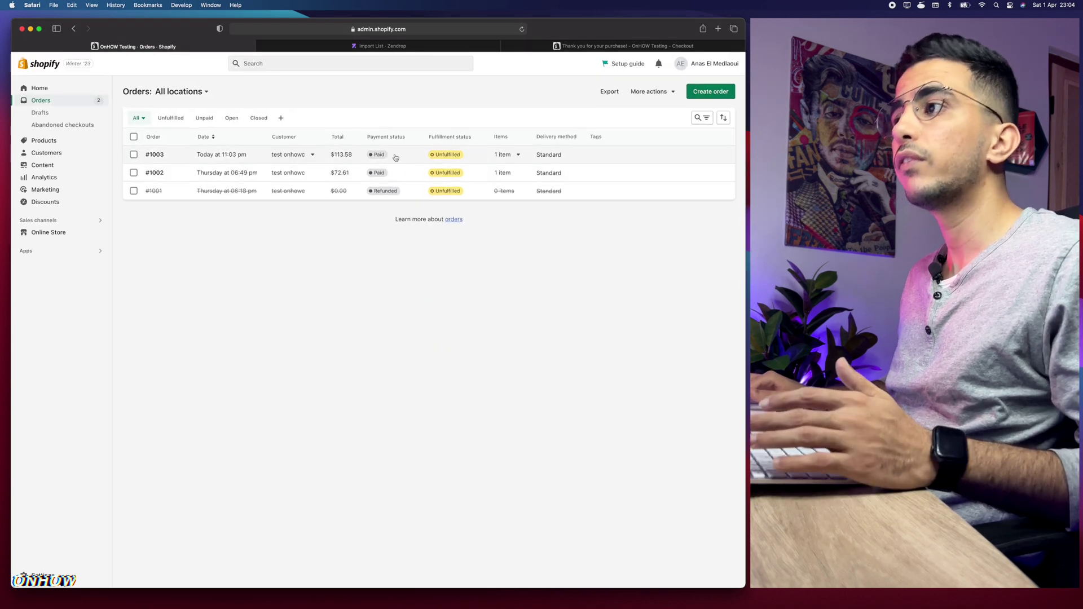
Step: Switch to Zendrop, open its order list and check the newest order's date and customer
{"action": "left_click", "coordinate": [371, 46]}
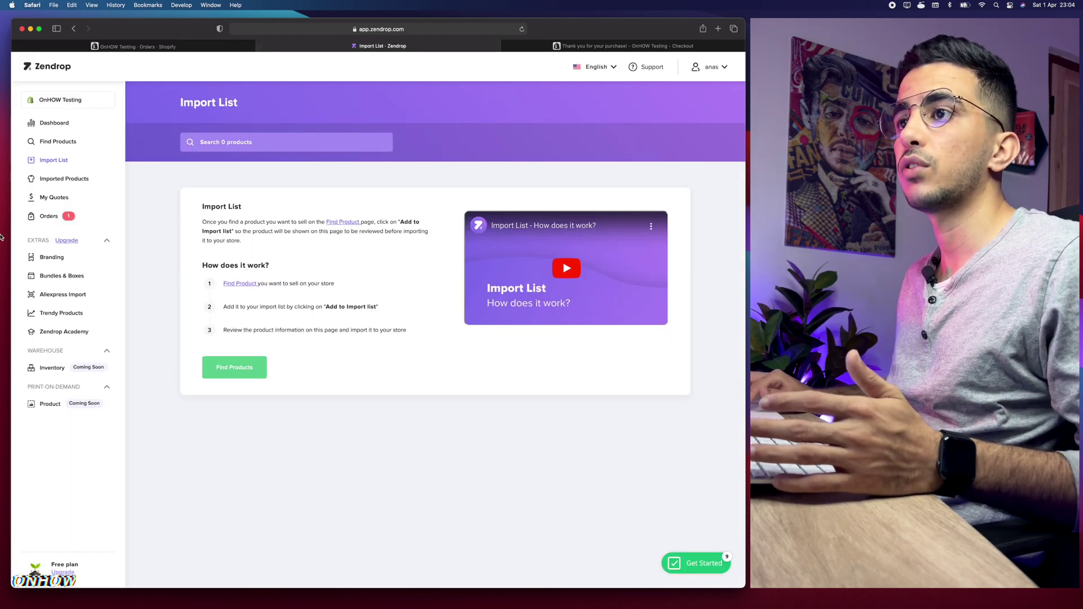
{"action": "scroll", "coordinate": [44, 213], "scroll_direction": "up", "scroll_amount": 5}
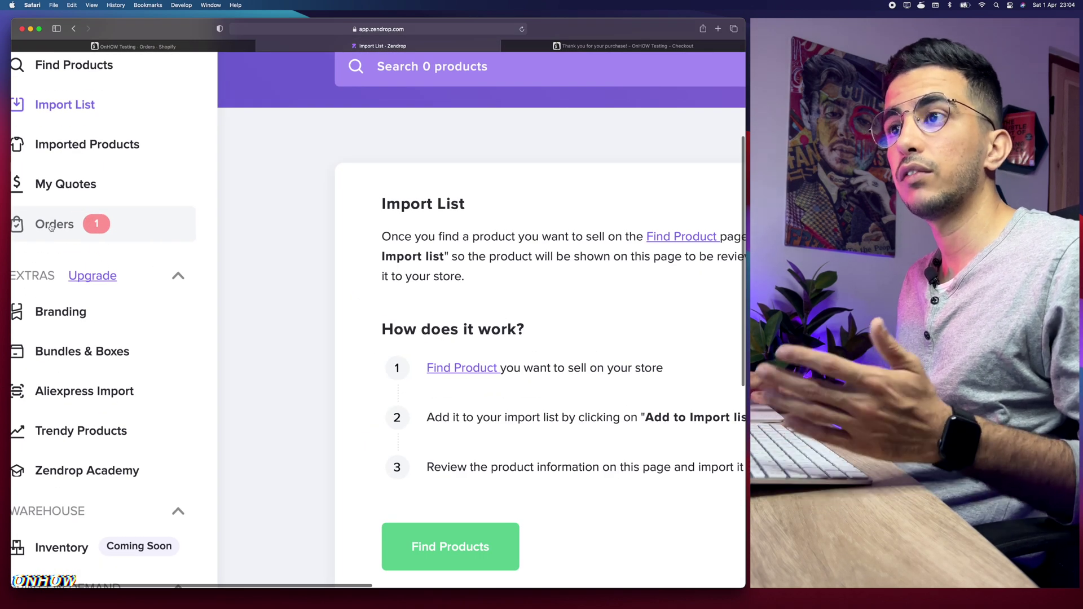
{"action": "scroll", "coordinate": [51, 227], "scroll_direction": "down", "scroll_amount": 5}
{"action": "left_click", "coordinate": [52, 218]}
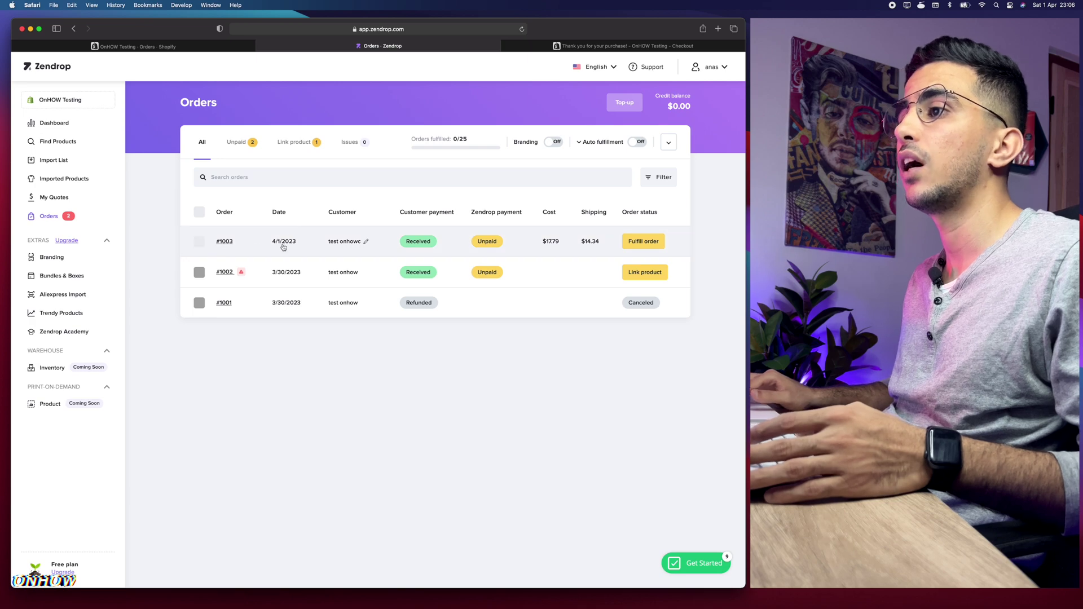
{"action": "scroll", "coordinate": [283, 246], "scroll_direction": "up", "scroll_amount": 10}
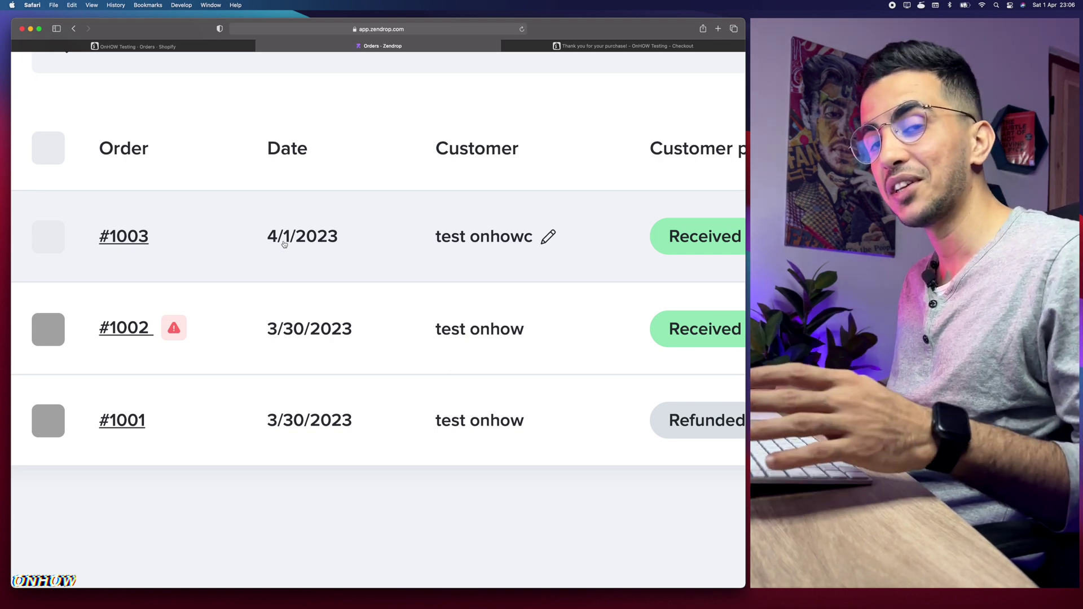
{"action": "key", "text": "super+0"}
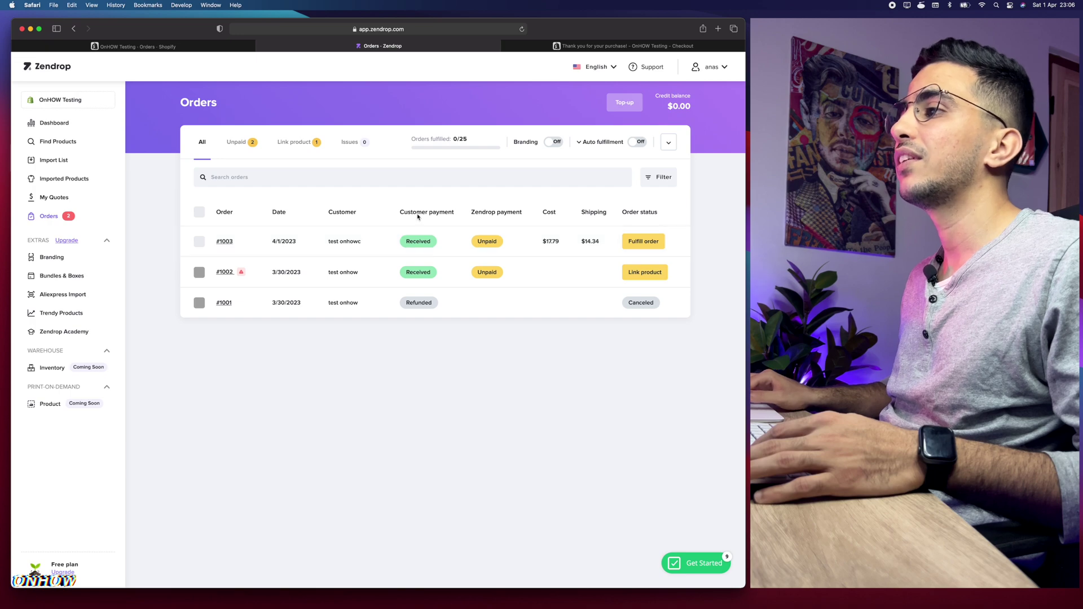
Step: Examine the newest Zendrop order's customer payment, Zendrop payment, cost and shipping
{"action": "key", "text": "super+plus"}
{"action": "key", "text": "super+0"}
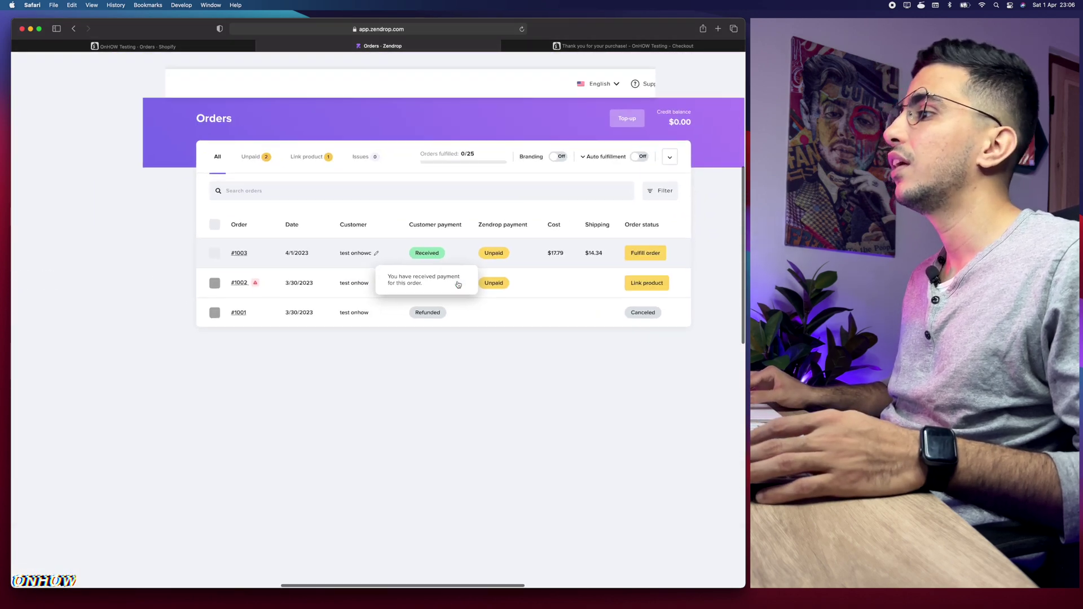
{"action": "scroll", "coordinate": [496, 229], "scroll_direction": "up", "scroll_amount": 5}
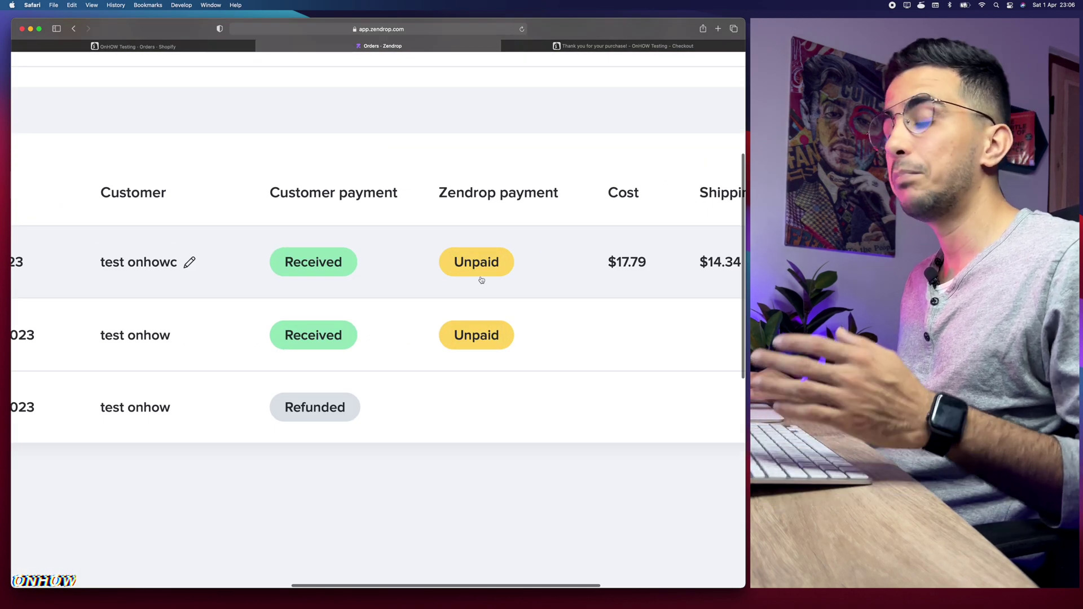
{"action": "scroll", "coordinate": [482, 279], "scroll_direction": "down", "scroll_amount": 5}
{"action": "scroll", "coordinate": [641, 242], "scroll_direction": "up", "scroll_amount": 5}
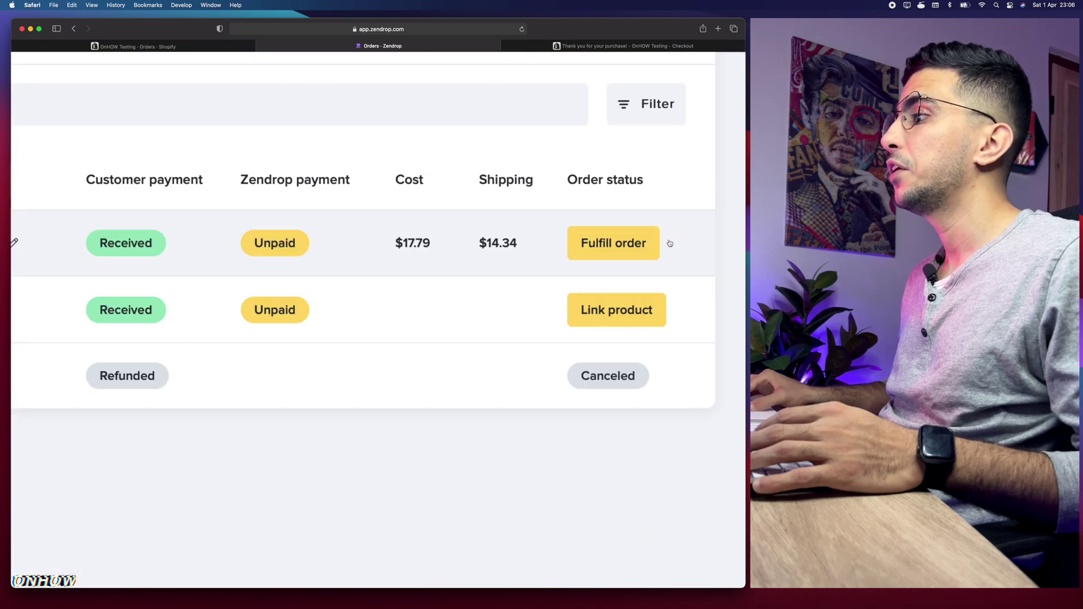
Step: Examine the Fulfill order and Link product options in the order status of the two unpaid orders
{"action": "left_click", "coordinate": [605, 244]}
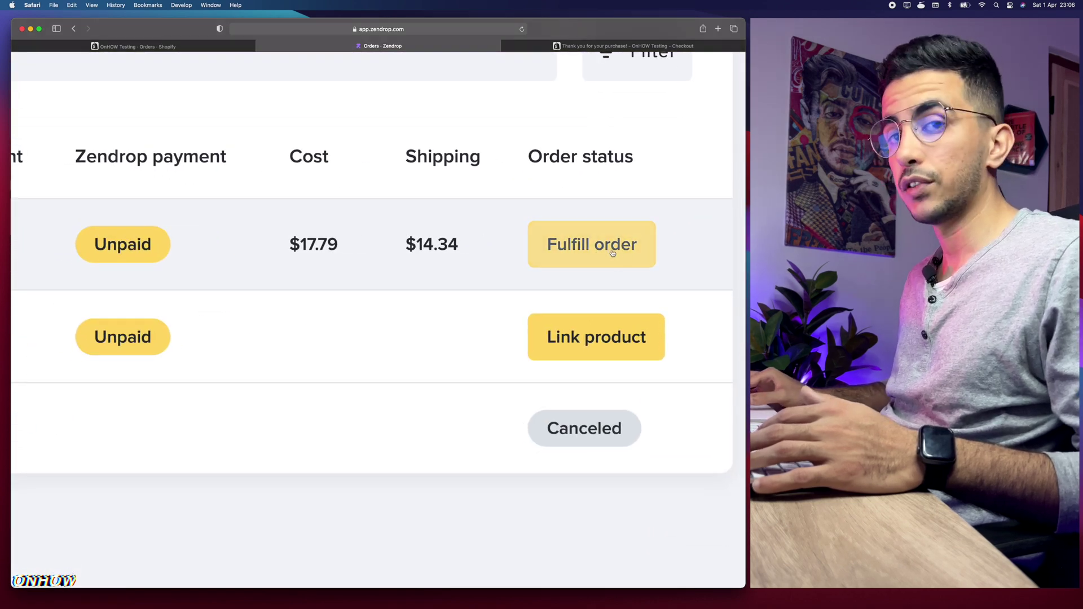
{"action": "scroll", "coordinate": [613, 252], "scroll_direction": "down", "scroll_amount": 5}
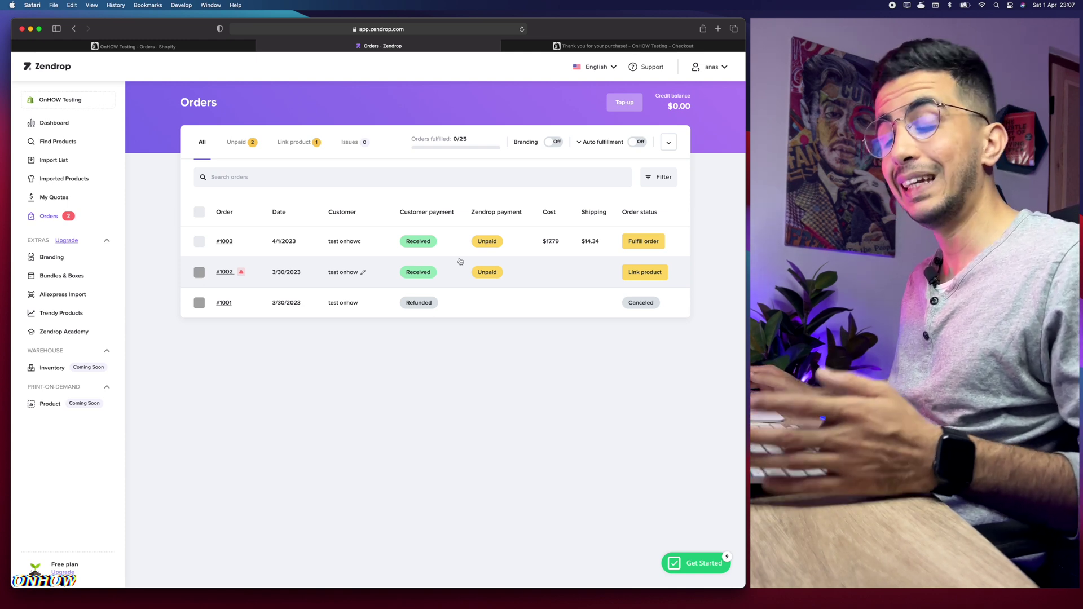
{"action": "scroll", "coordinate": [643, 274], "scroll_direction": "up", "scroll_amount": 5}
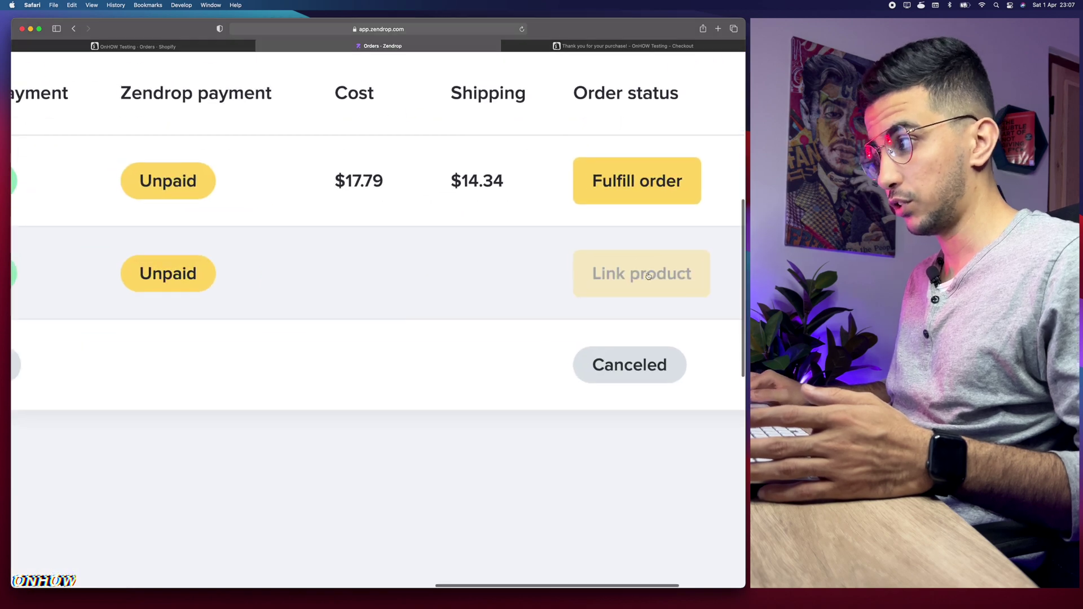
{"action": "scroll", "coordinate": [656, 277], "scroll_direction": "down", "scroll_amount": 5}
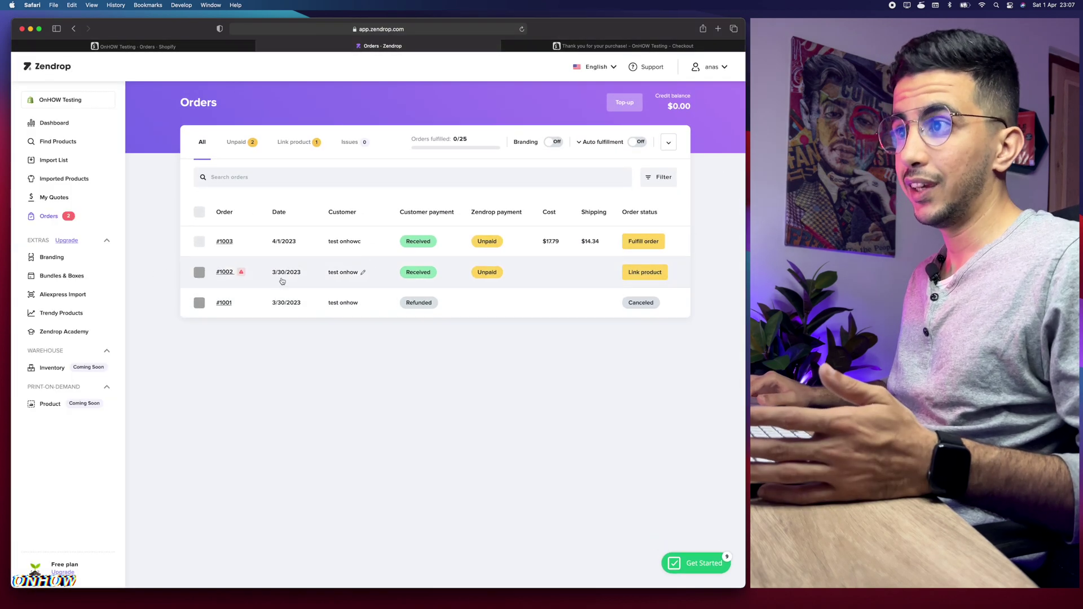
{"action": "scroll", "coordinate": [279, 279], "scroll_direction": "up", "scroll_amount": 2}
{"action": "scroll", "coordinate": [279, 280], "scroll_direction": "up", "scroll_amount": 2}
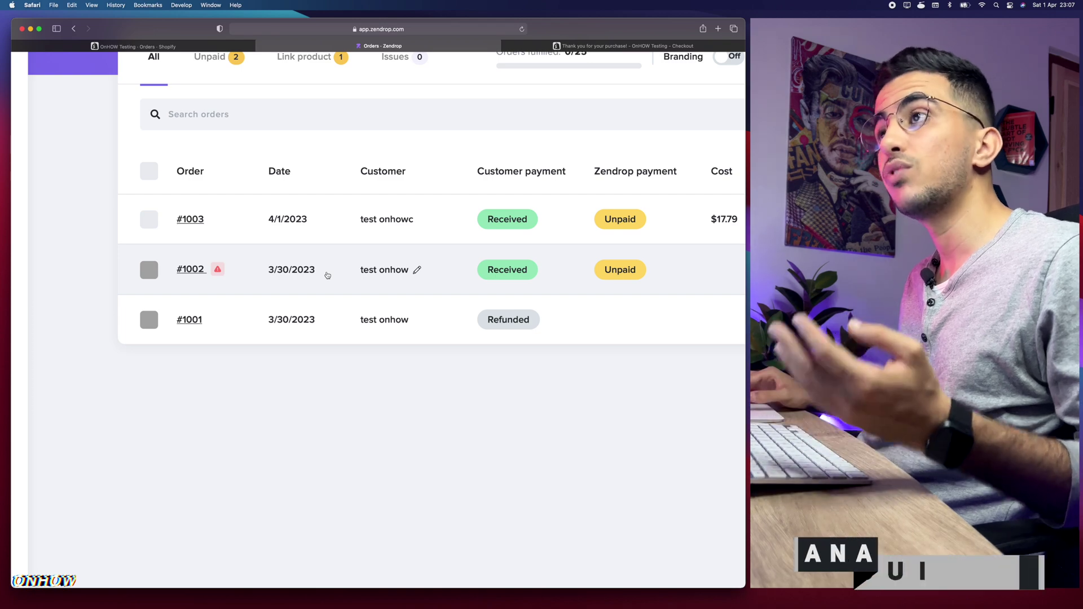
{"action": "scroll", "coordinate": [328, 275], "scroll_direction": "down", "scroll_amount": 5}
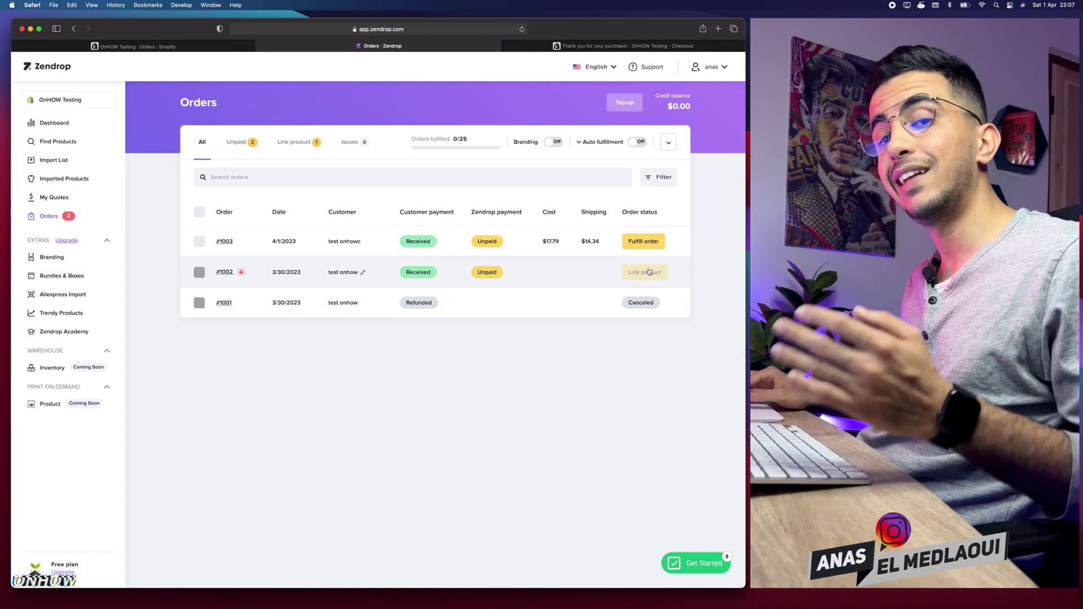
{"action": "scroll", "coordinate": [650, 270], "scroll_direction": "up", "scroll_amount": 5}
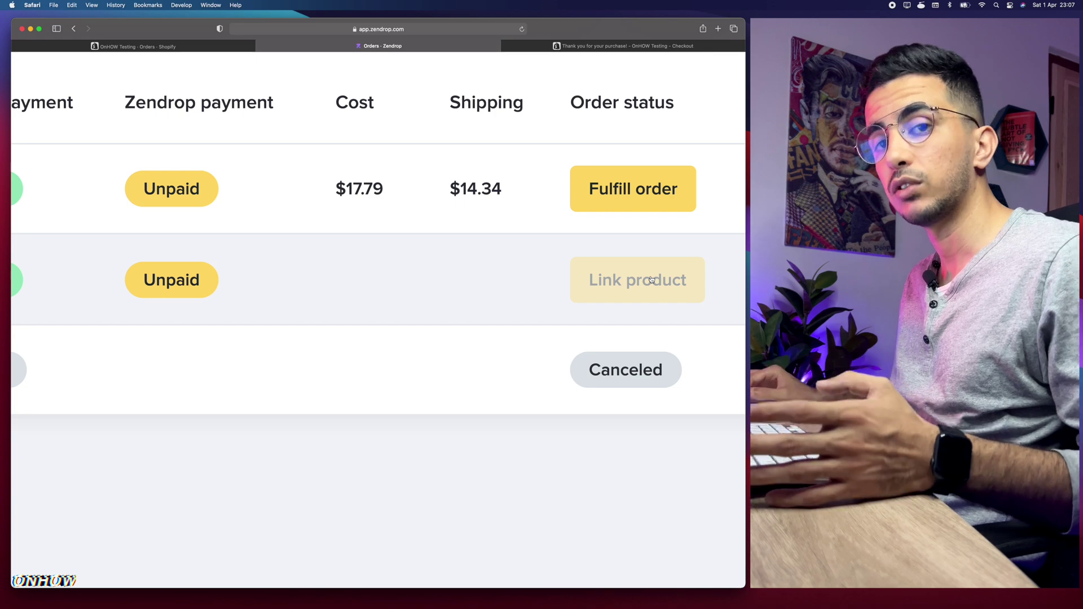
{"action": "key", "text": "super+0"}
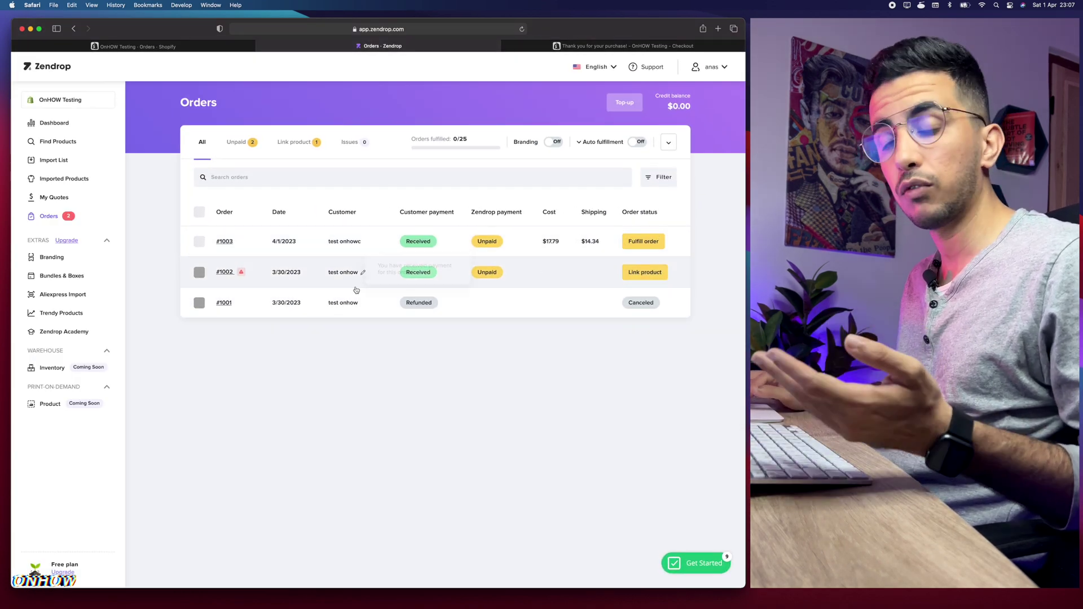
Step: Select the newest order, dated 4/1/2023, in the Zendrop order list for bulk fulfillment
{"action": "scroll", "coordinate": [192, 216], "scroll_direction": "up", "scroll_amount": 5}
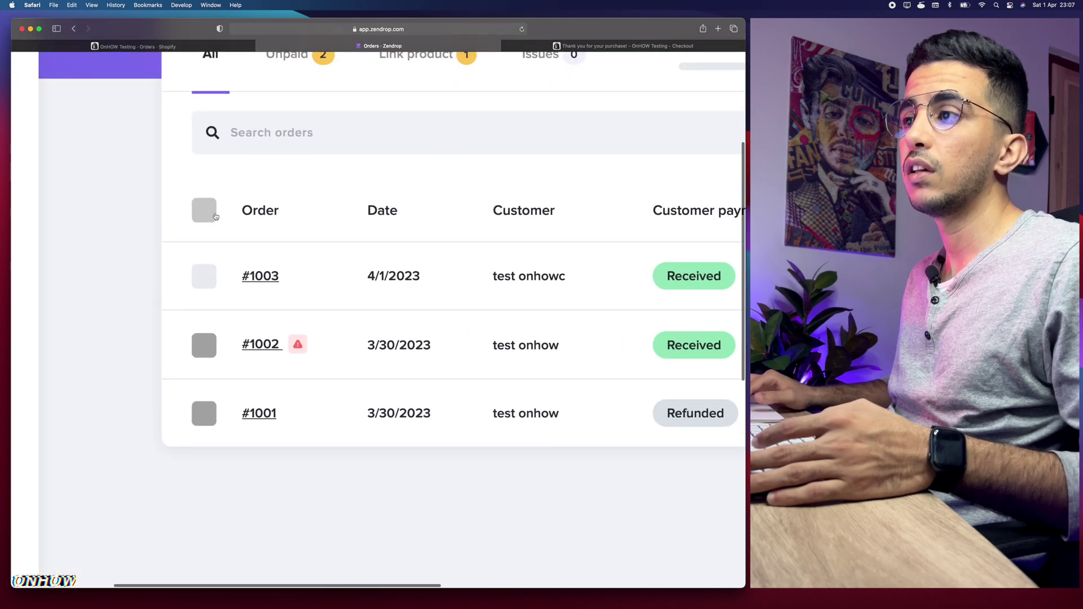
{"action": "left_click", "coordinate": [192, 216]}
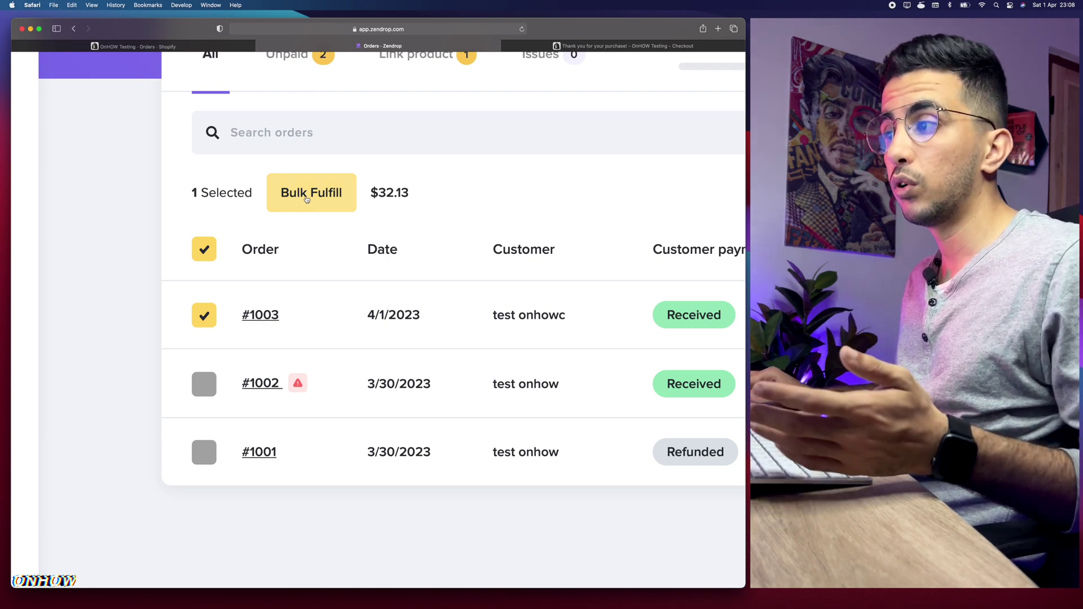
{"action": "left_click", "coordinate": [306, 198]}
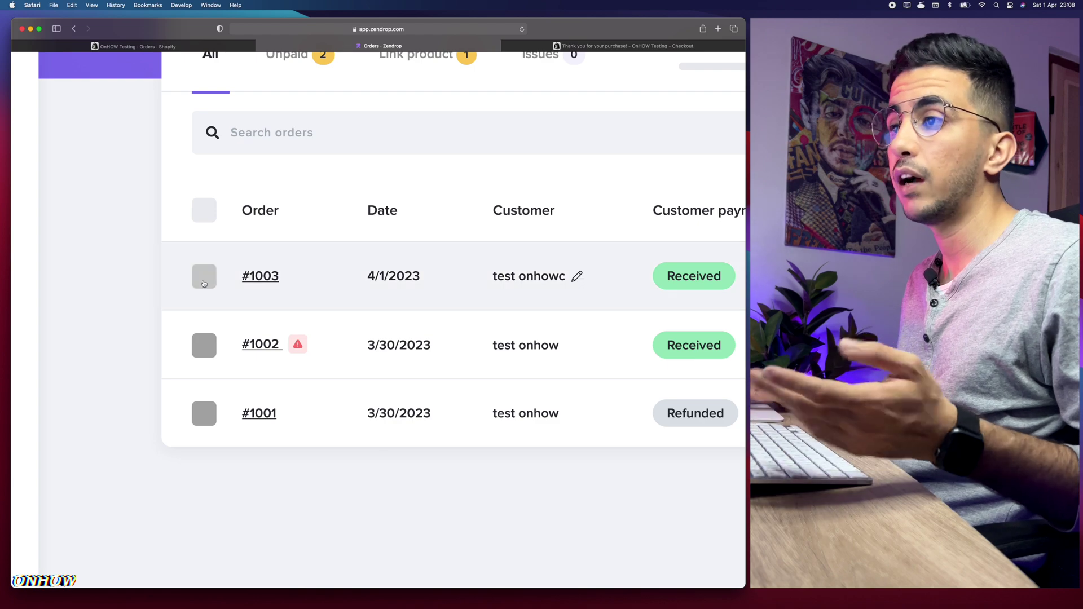
{"action": "left_click", "coordinate": [204, 283]}
{"action": "key", "text": "super+0"}
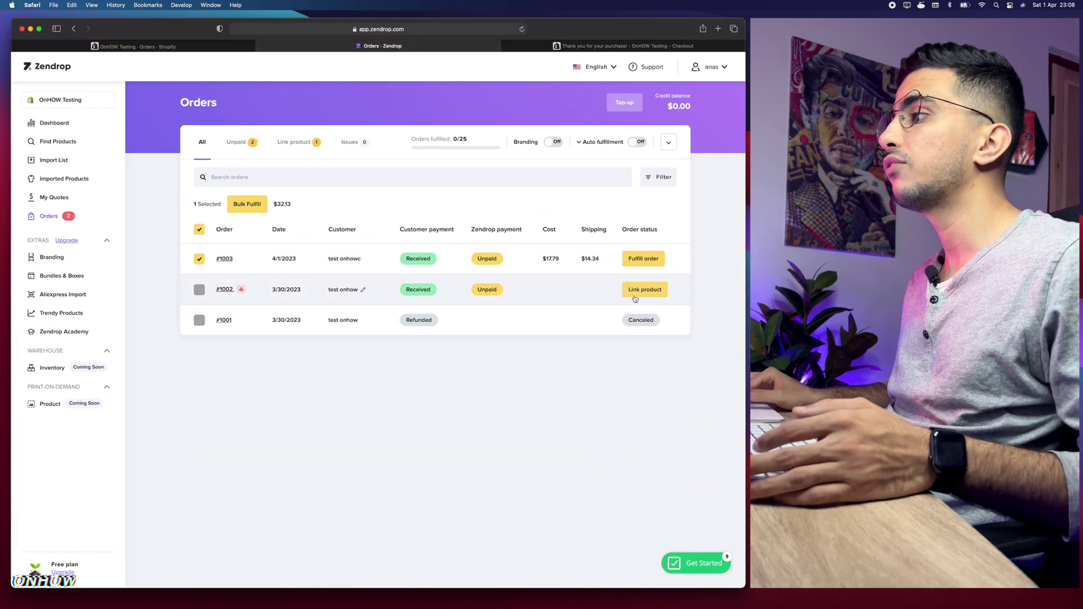
Step: Open the fulfillment summary of the newest order and examine its product cost, shipping cost and total
{"action": "scroll", "coordinate": [634, 272], "scroll_direction": "up", "scroll_amount": 5}
{"action": "scroll", "coordinate": [634, 272], "scroll_direction": "down", "scroll_amount": 5}
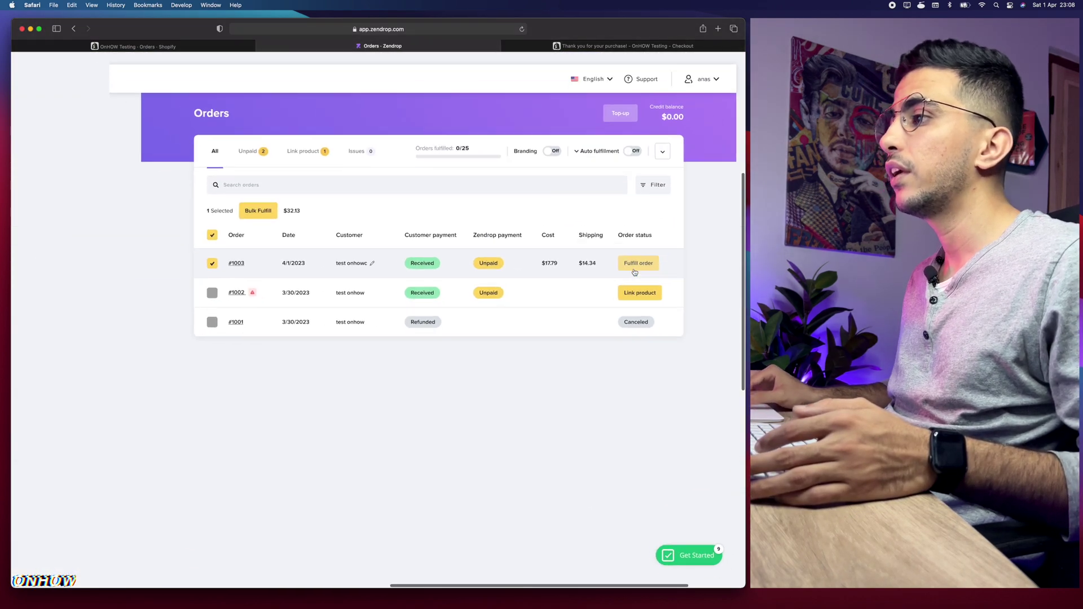
{"action": "left_click", "coordinate": [646, 263]}
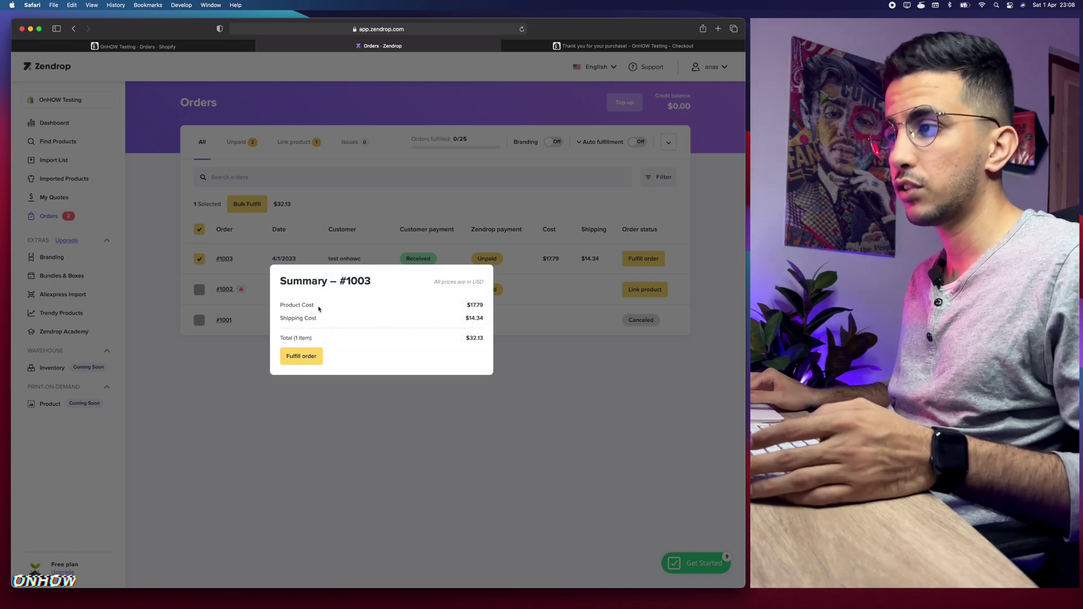
{"action": "left_click_drag", "start_coordinate": [464, 318], "coordinate": [497, 319]}
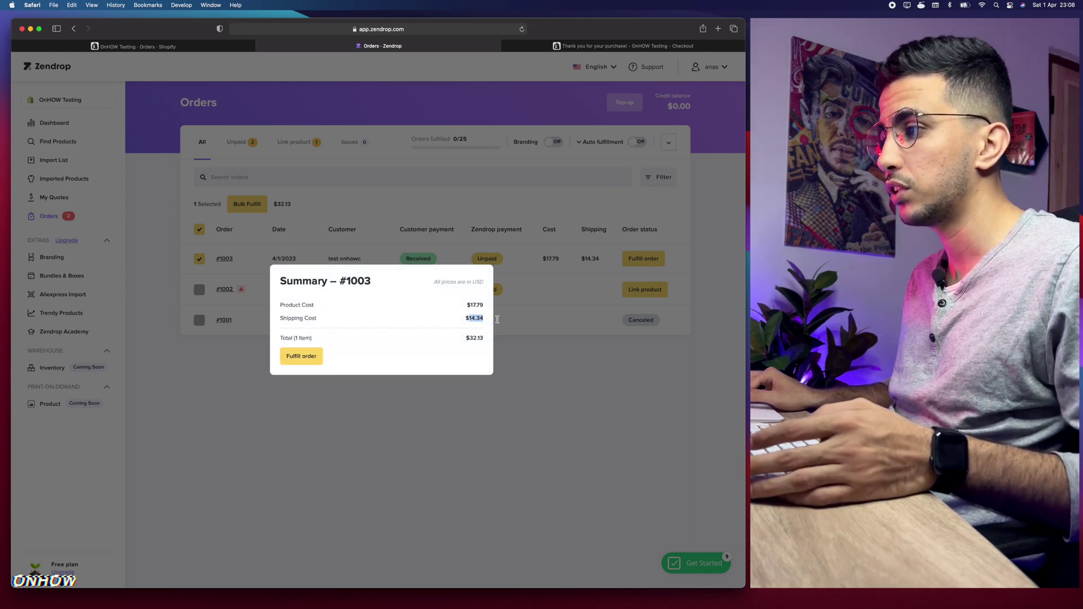
{"action": "double_click", "coordinate": [468, 308]}
{"action": "left_click", "coordinate": [468, 306]}
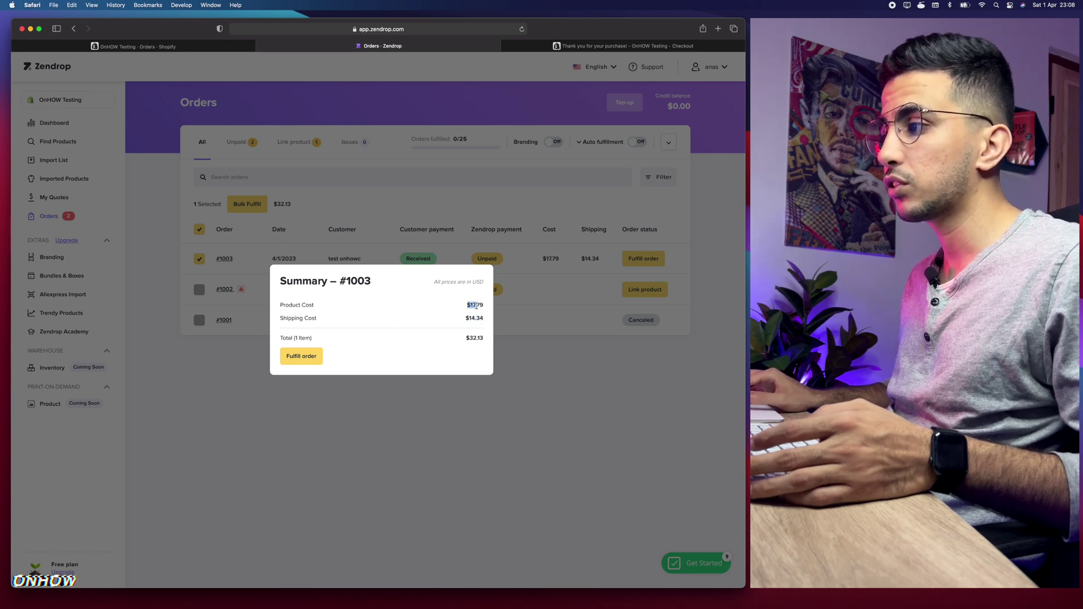
{"action": "double_click", "coordinate": [469, 337]}
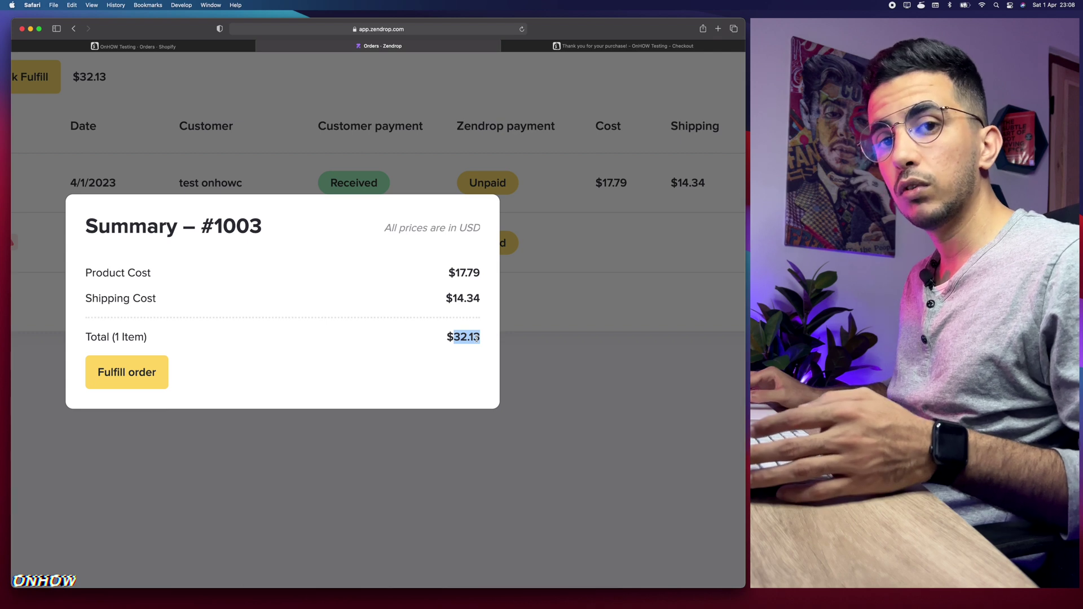
Step: Try to fulfill the newest order from its summary and open the payment information form for adding a credit card
{"action": "left_click", "coordinate": [128, 378]}
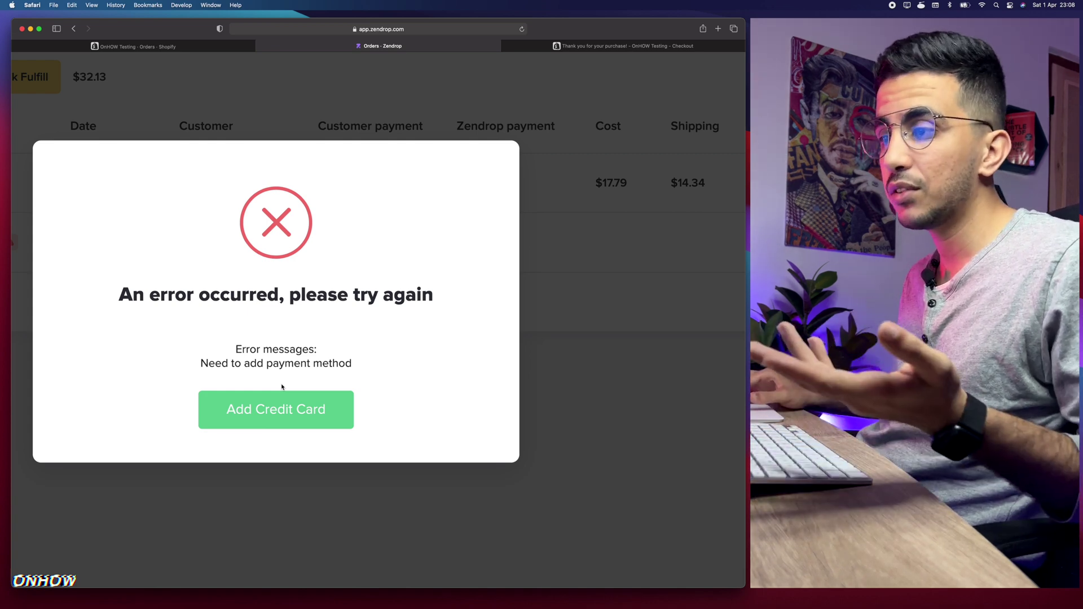
{"action": "left_click", "coordinate": [262, 418]}
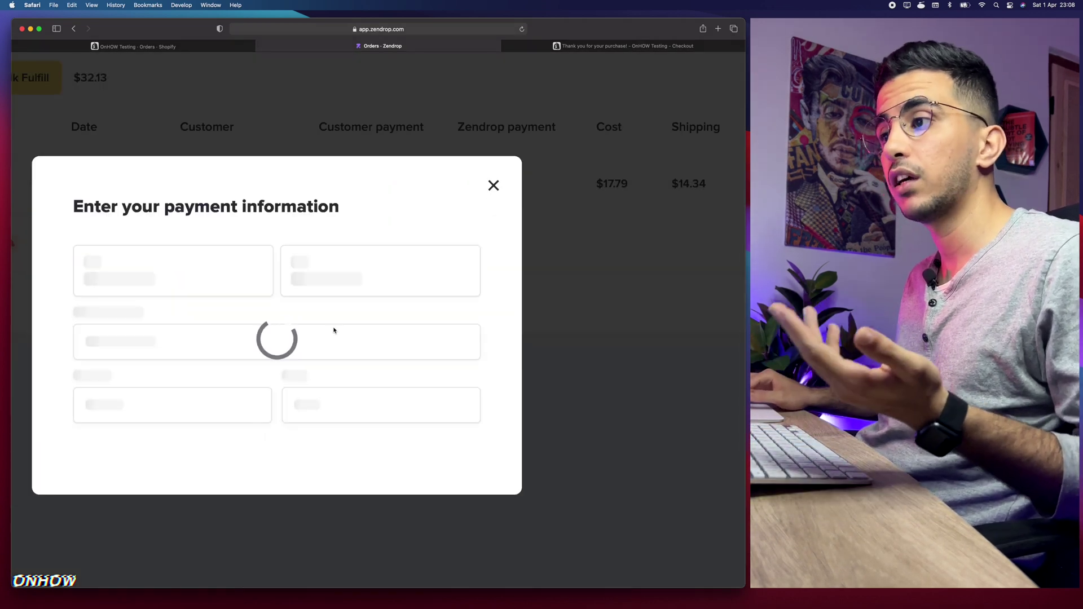